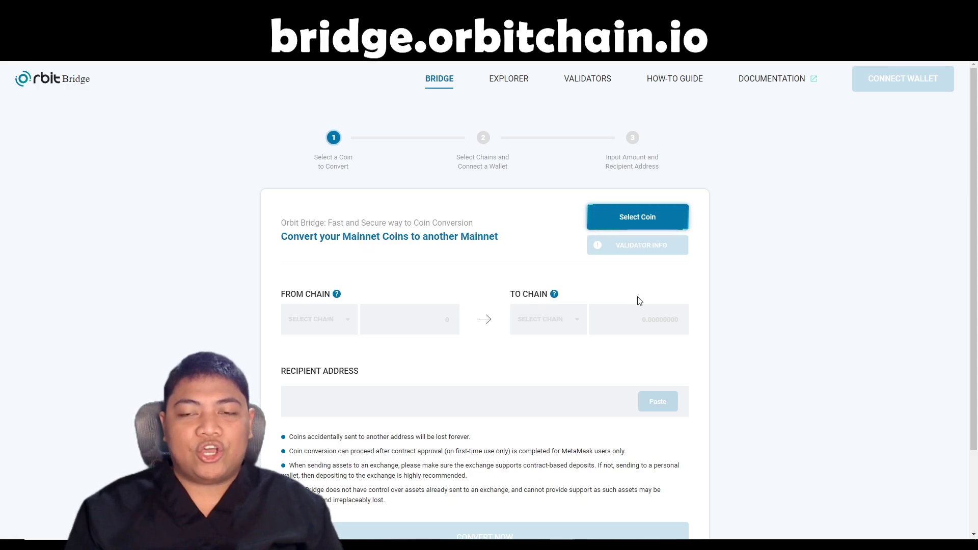
Step: Choose BNB on Binance Smart Chain as the coin to convert and accept the BSC validator group
left_click(620, 219)
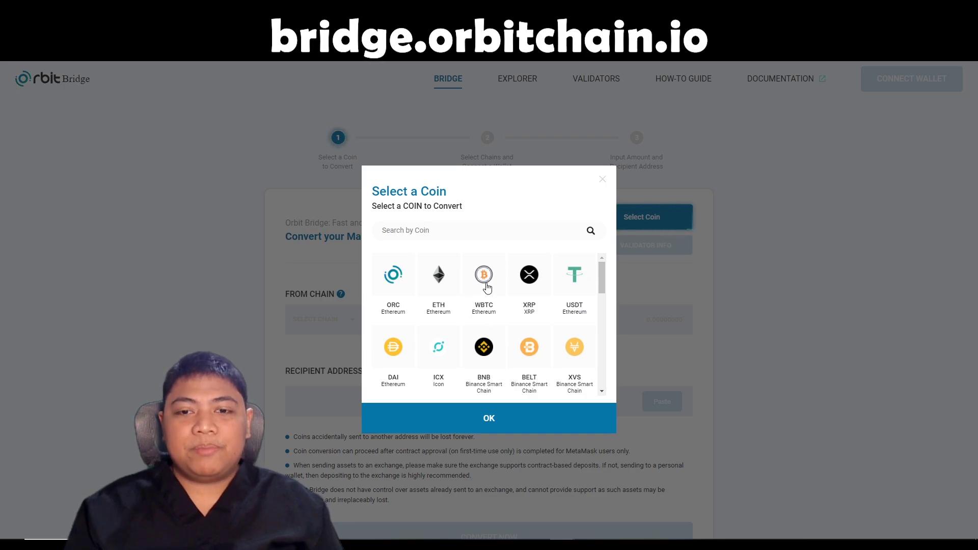
scroll(501, 278, "down", 1)
left_click(484, 300)
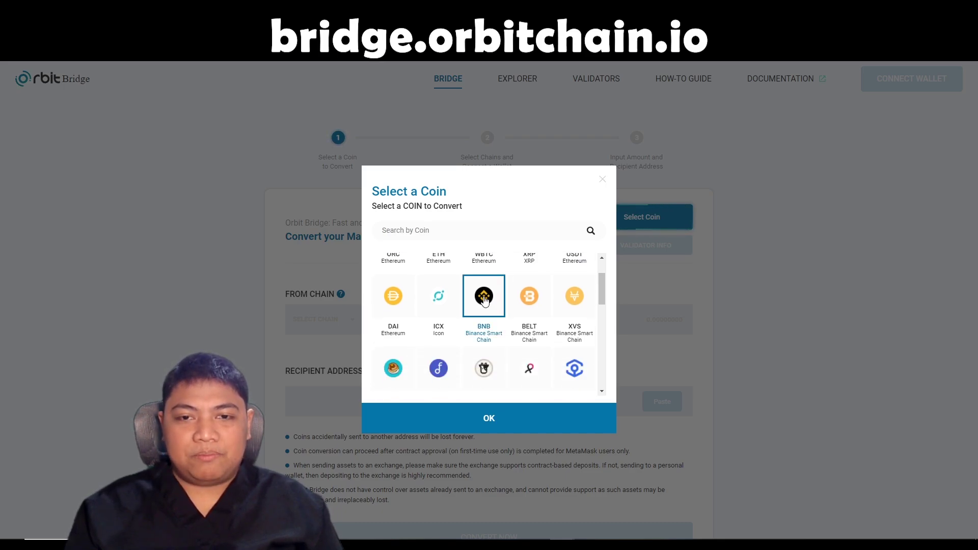
left_click(485, 427)
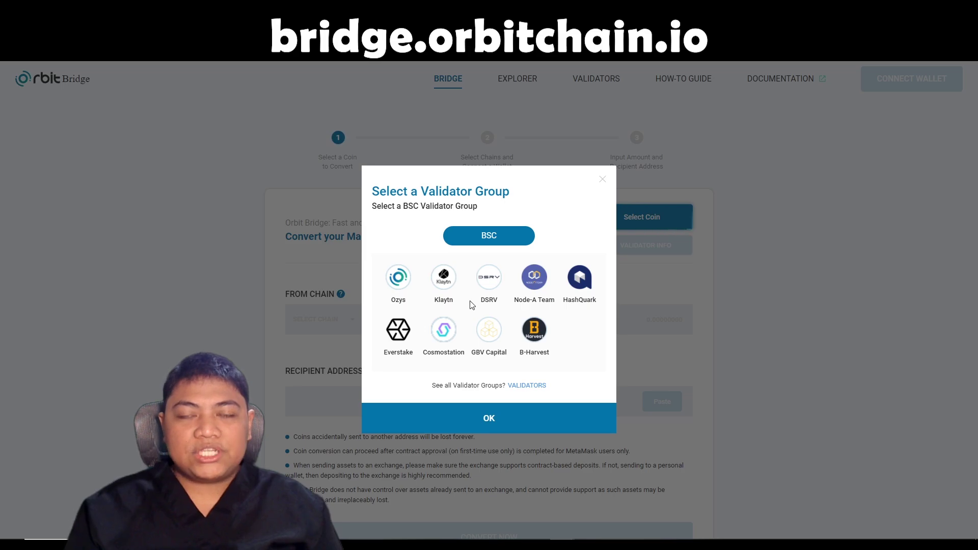
left_click(499, 415)
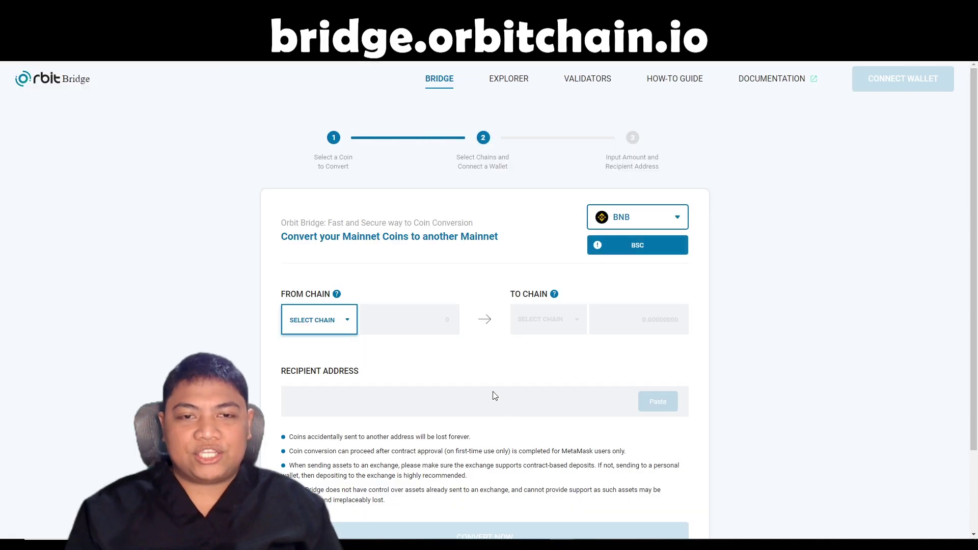
Step: Set the source chain to BSC and connect the MetaMask wallet to the bridge
left_click(345, 321)
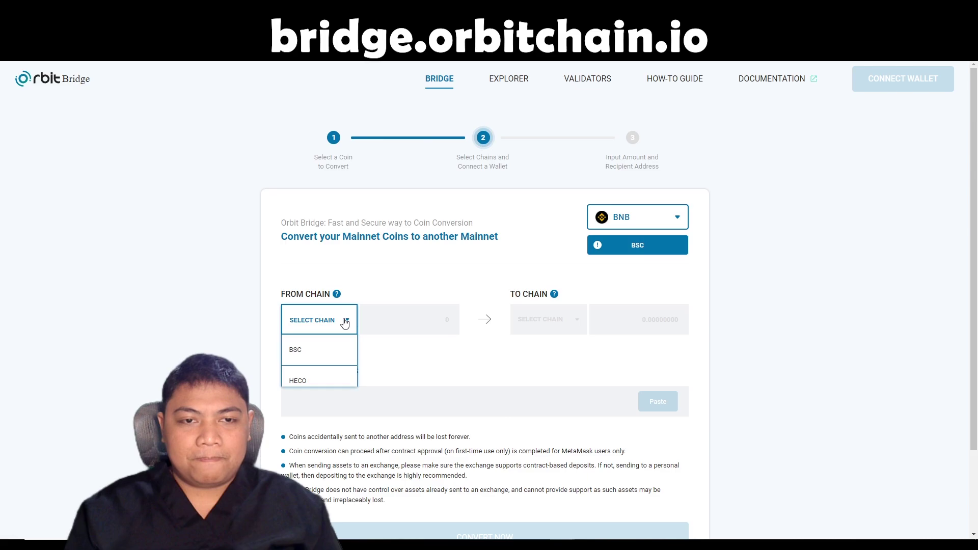
left_click(311, 355)
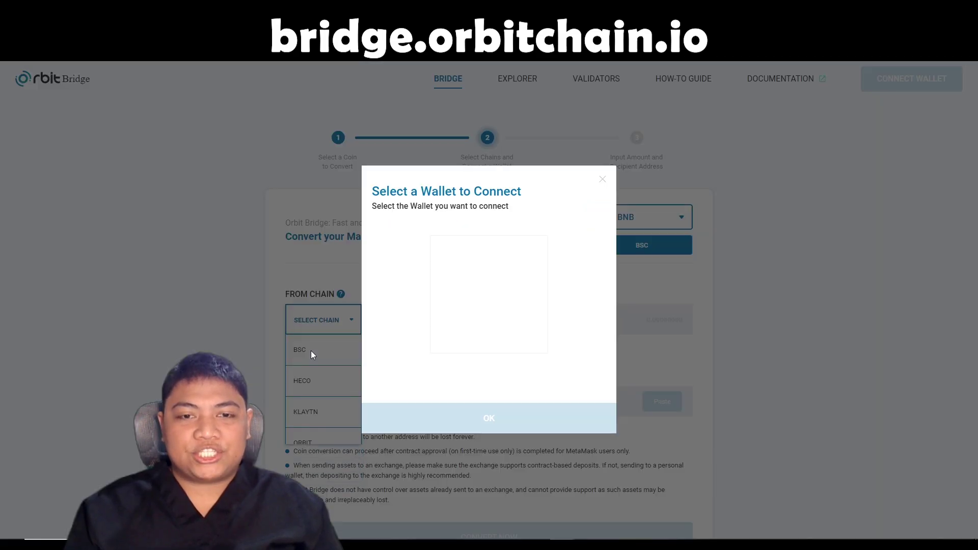
left_click(502, 425)
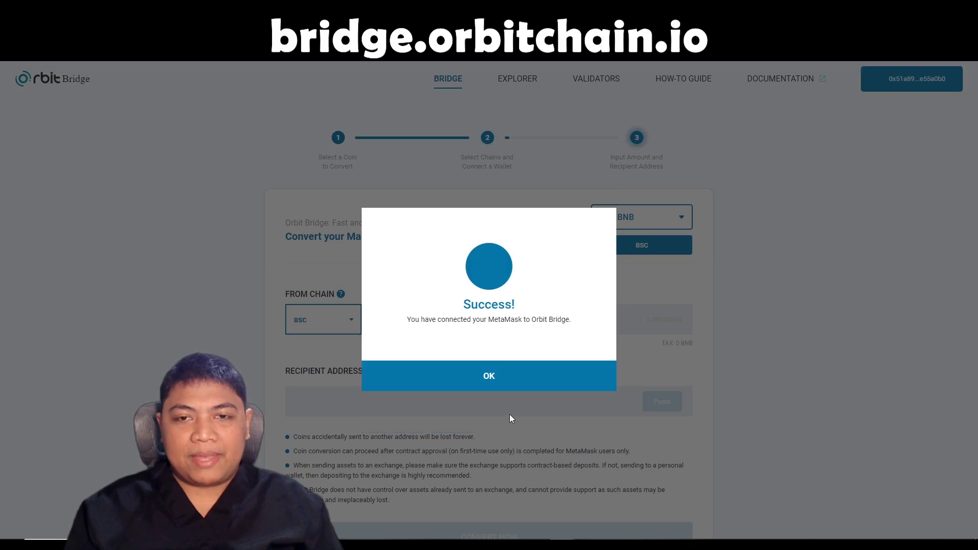
left_click(497, 368)
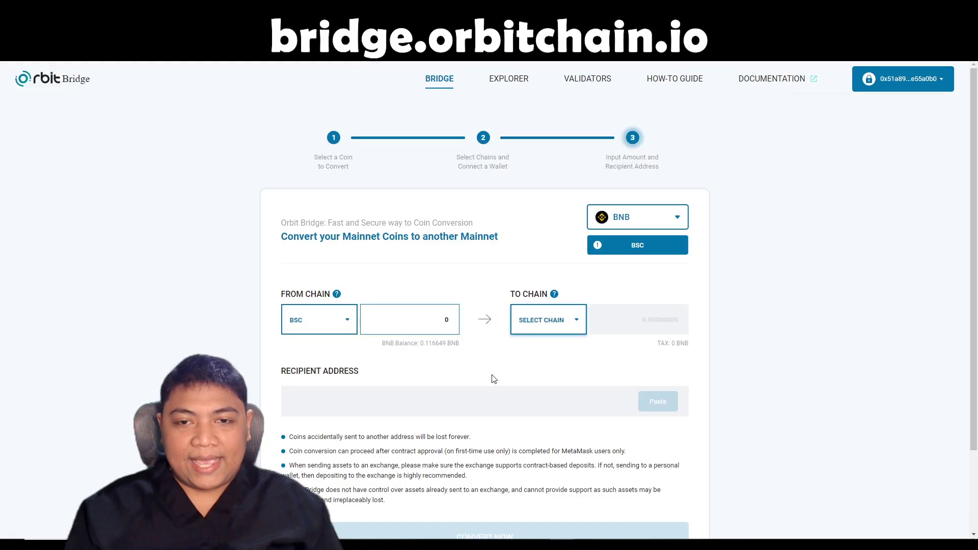
Step: Set the destination chain to Polygon and the amount to convert to 0.1 BNB
left_click(542, 323)
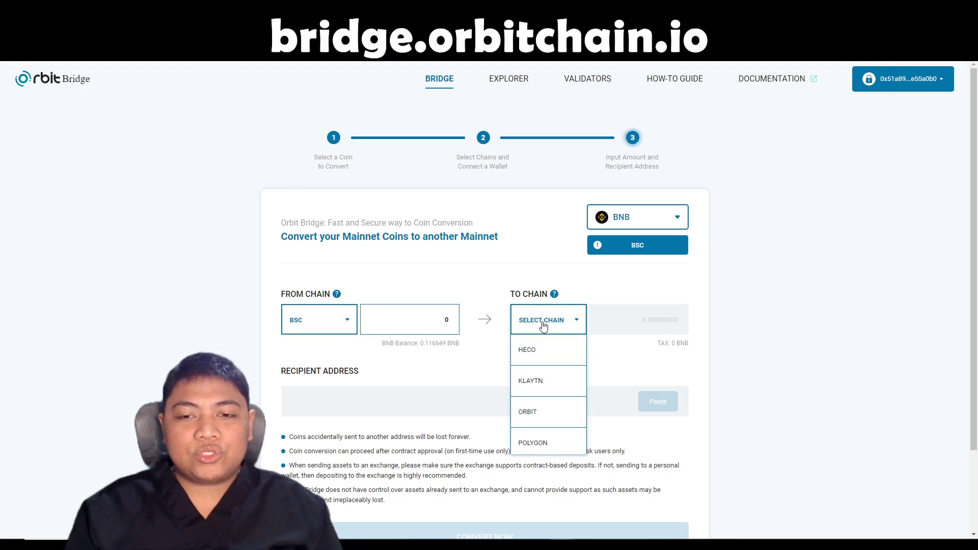
left_click(533, 443)
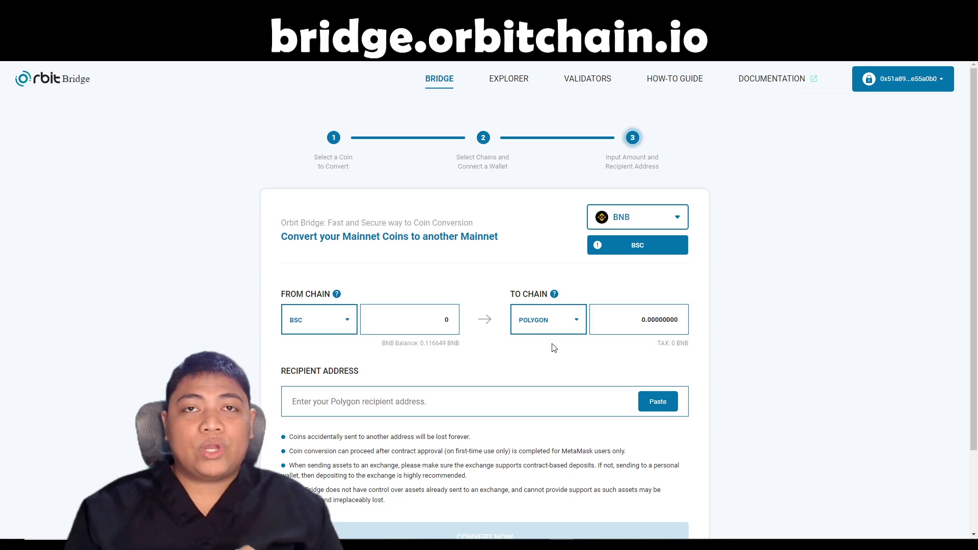
left_click(447, 319)
key("BackSpace")
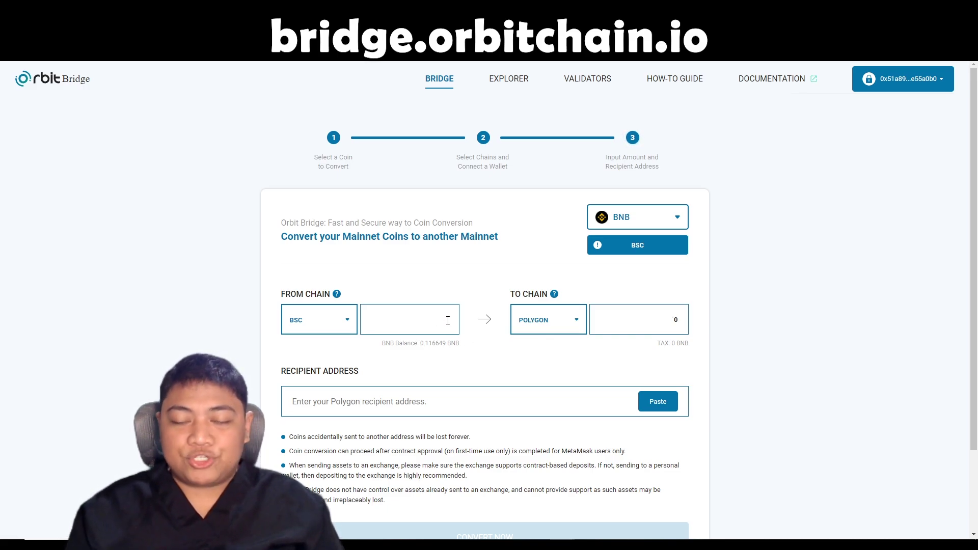
type("0")
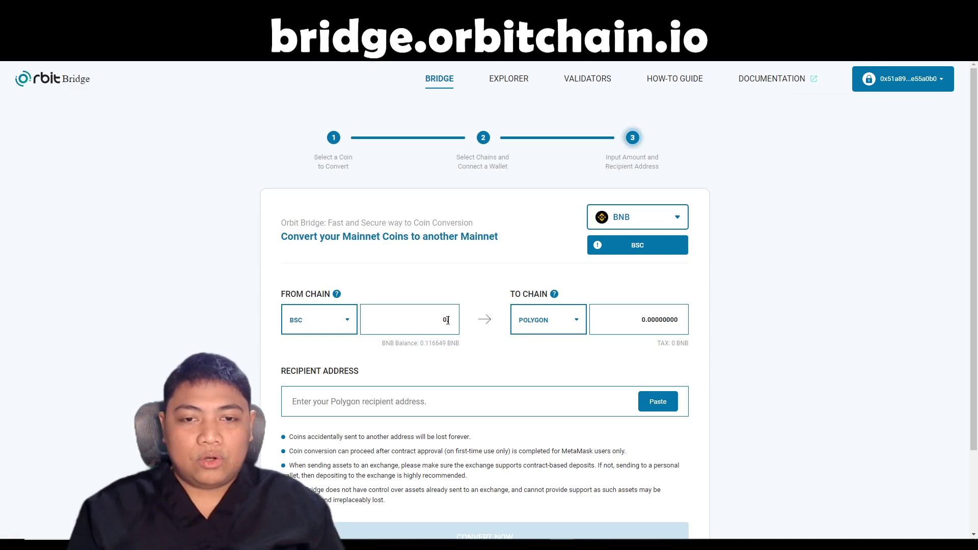
type(".1")
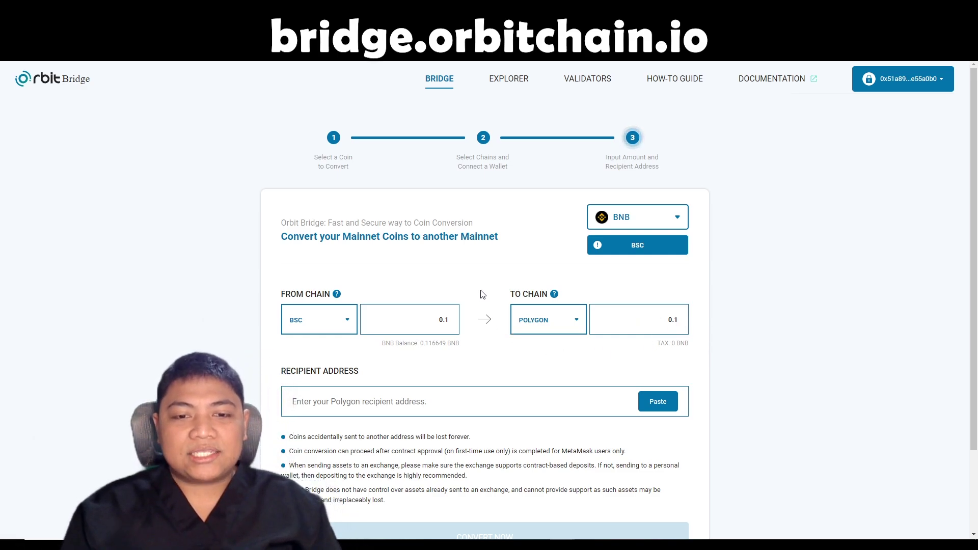
Step: Copy the account's wallet address from MetaMask and paste it as the Polygon recipient address
scroll(482, 295, "down", 1)
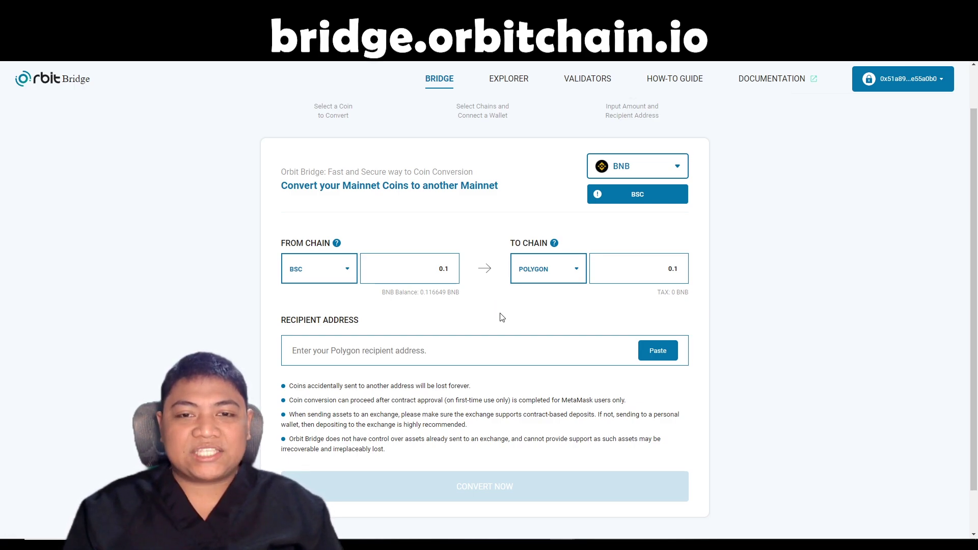
scroll(502, 317, "up", 1)
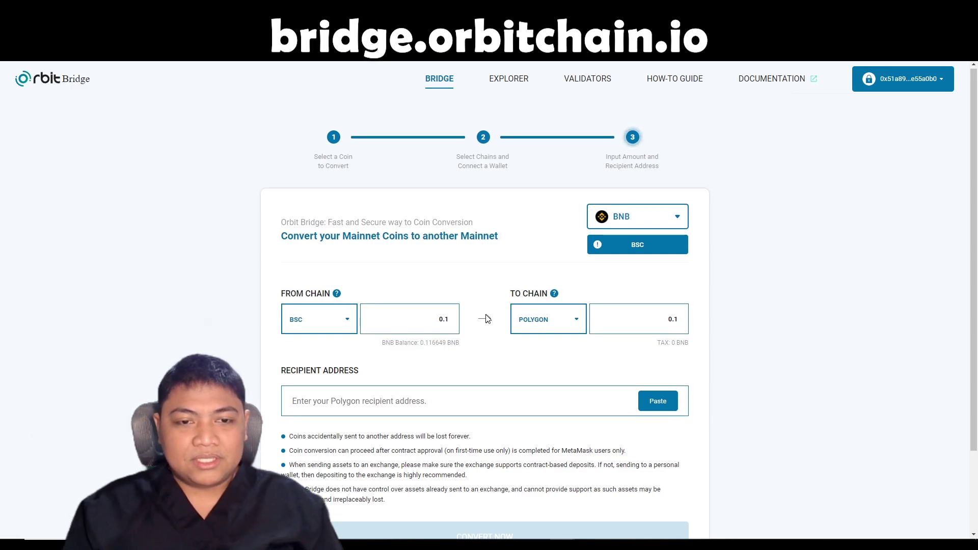
scroll(492, 334, "down", 1)
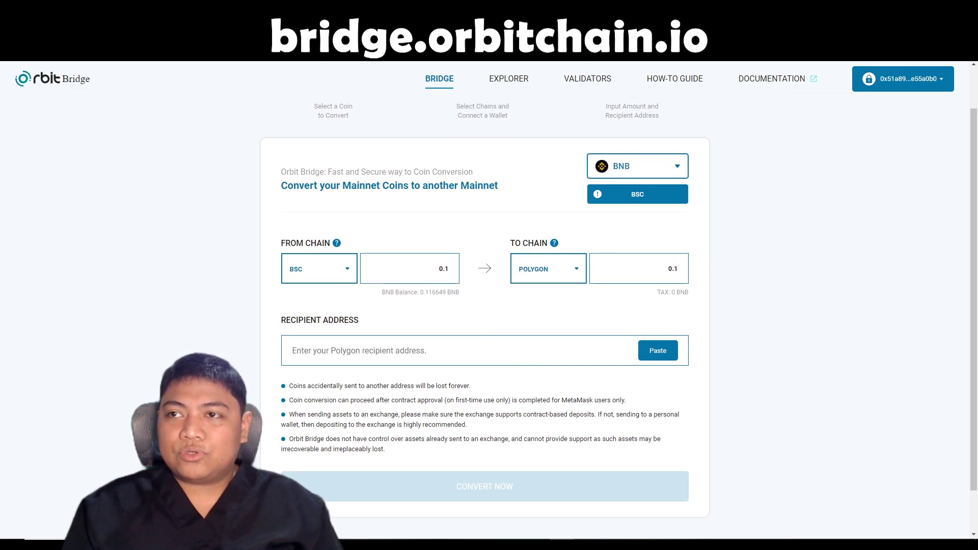
left_click(920, 60)
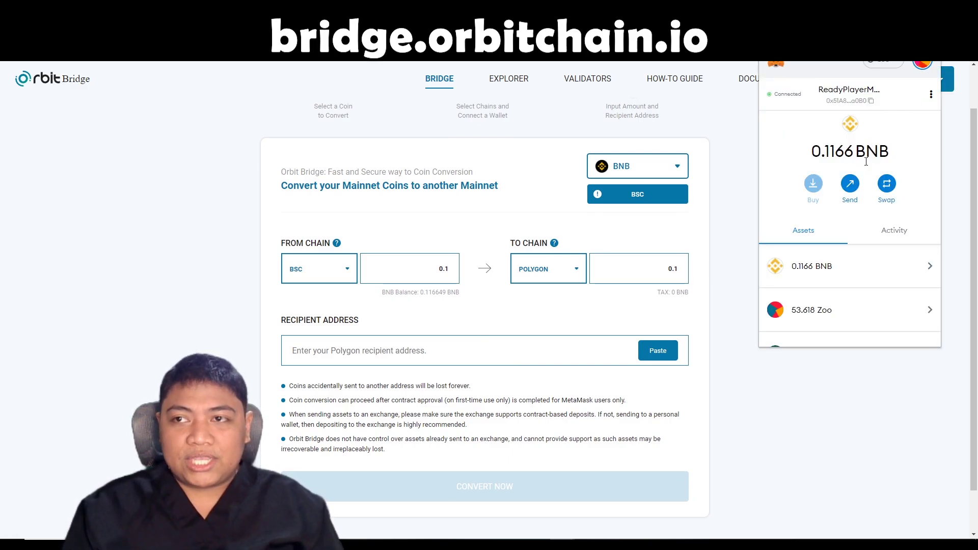
left_click(865, 102)
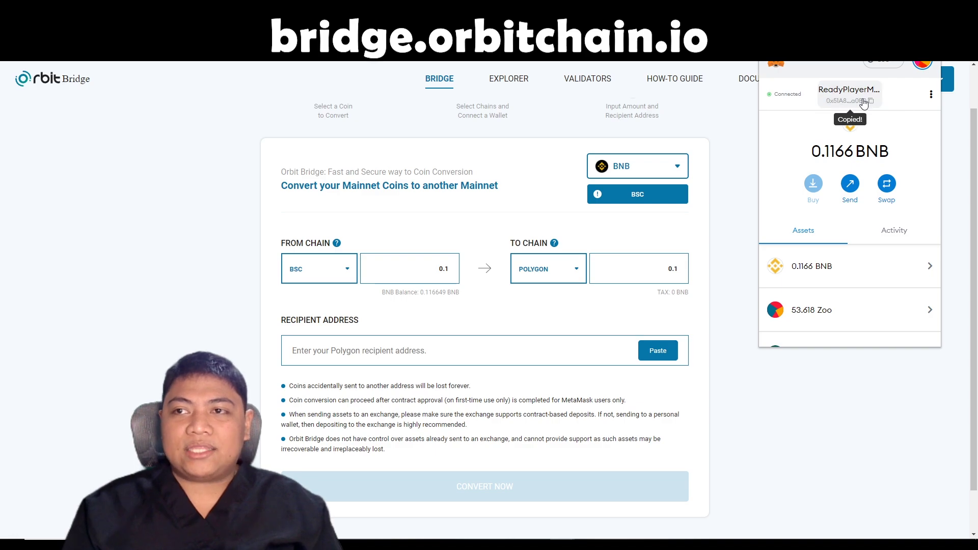
left_click(815, 128)
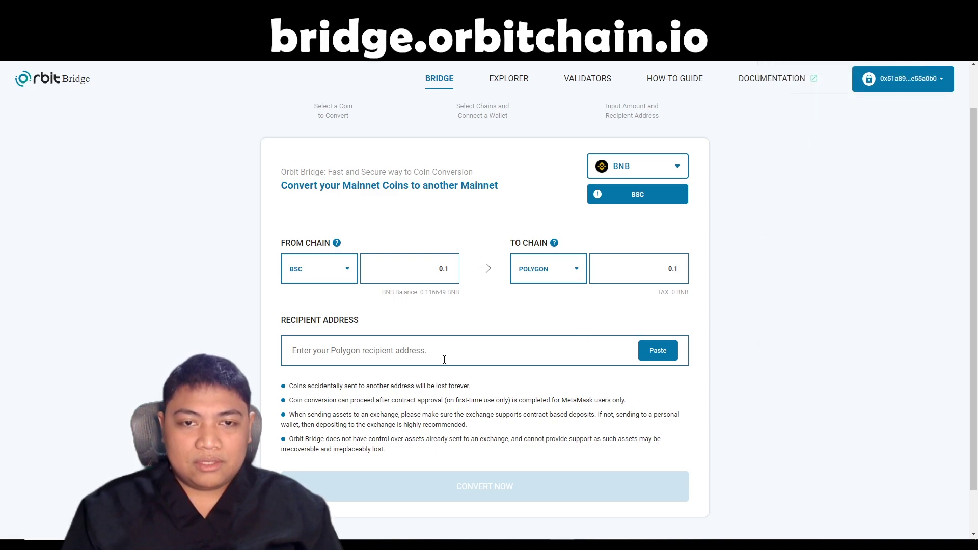
key("ctrl+v")
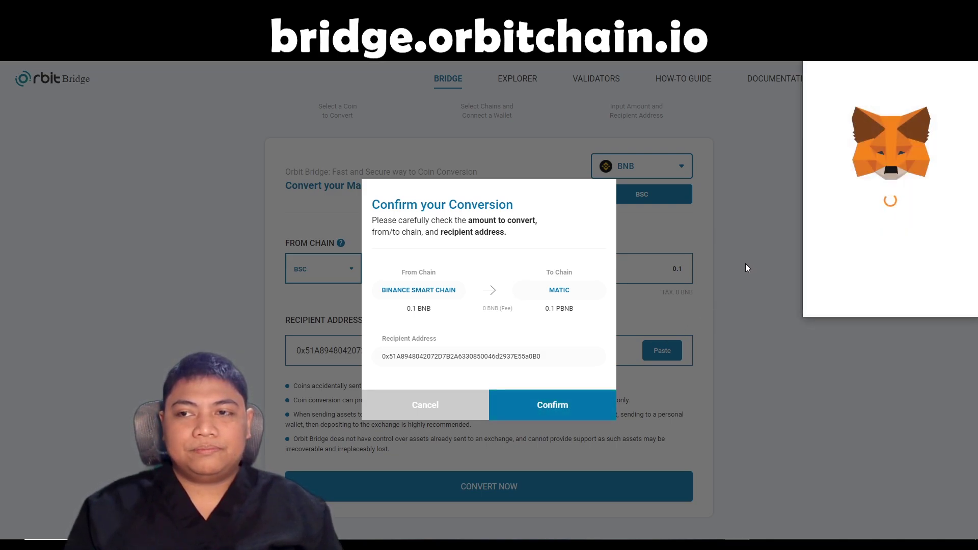
Step: Review the 0.1 BNB deposit and gas fee in MetaMask, confirm the transaction, and close the transfer dialog
scroll(929, 259, "down", 1)
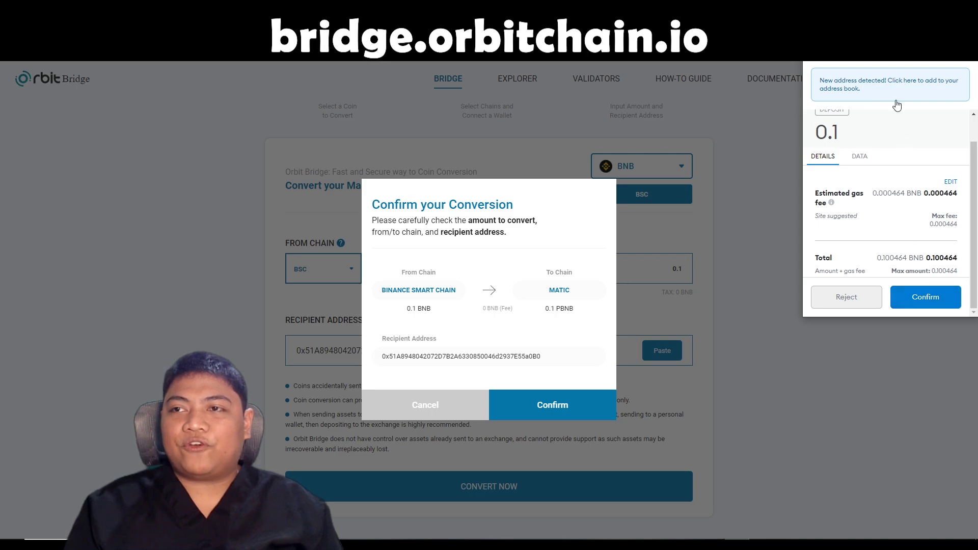
scroll(909, 163, "up", 1)
scroll(916, 210, "down", 1)
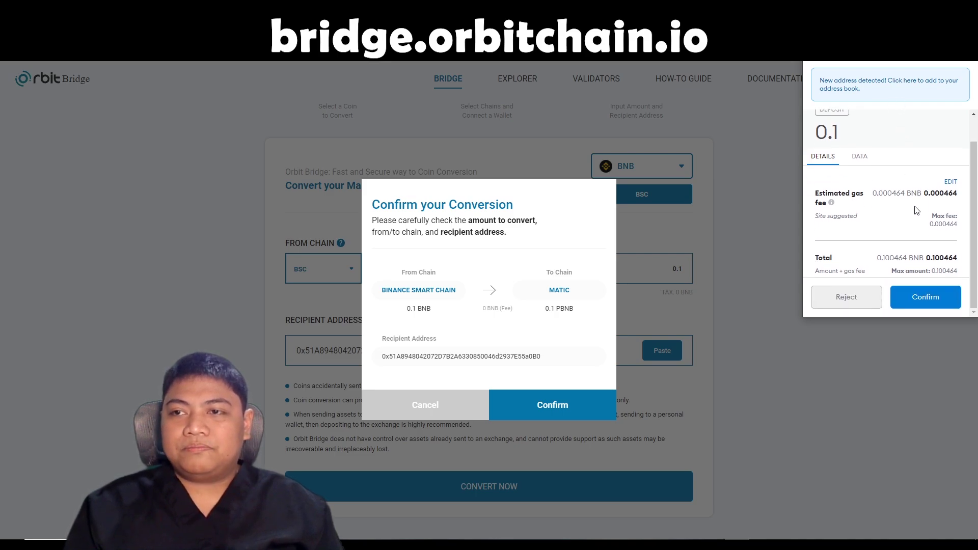
scroll(866, 199, "up", 1)
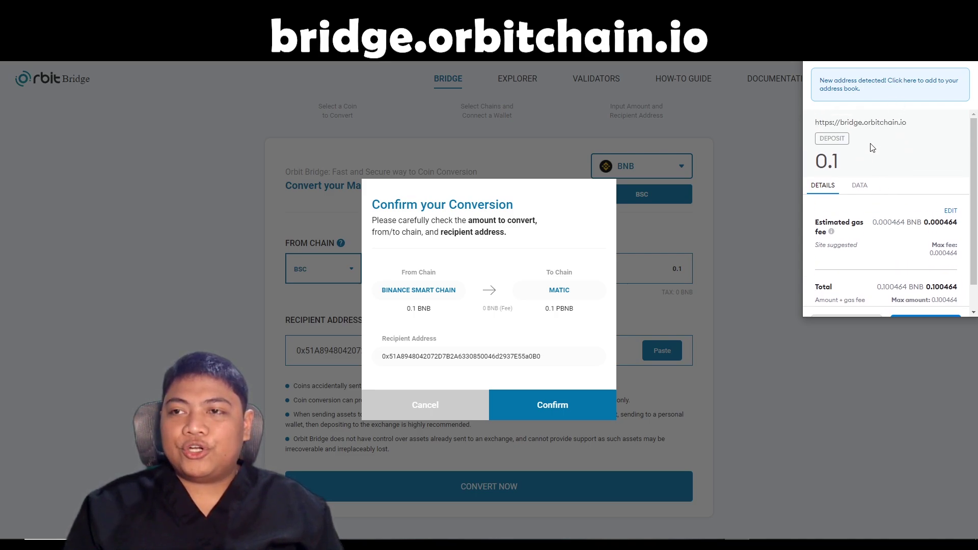
scroll(911, 237, "down", 1)
left_click(911, 294)
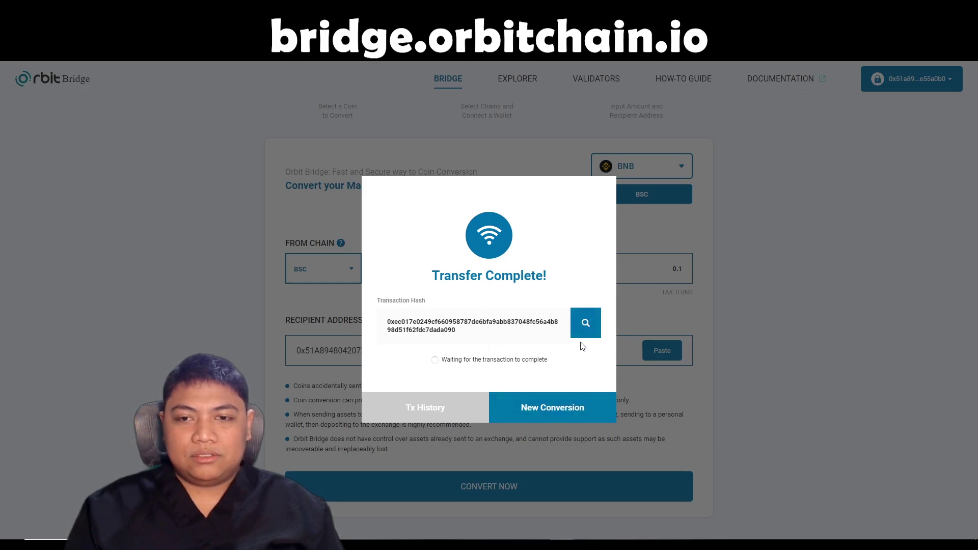
left_click(553, 406)
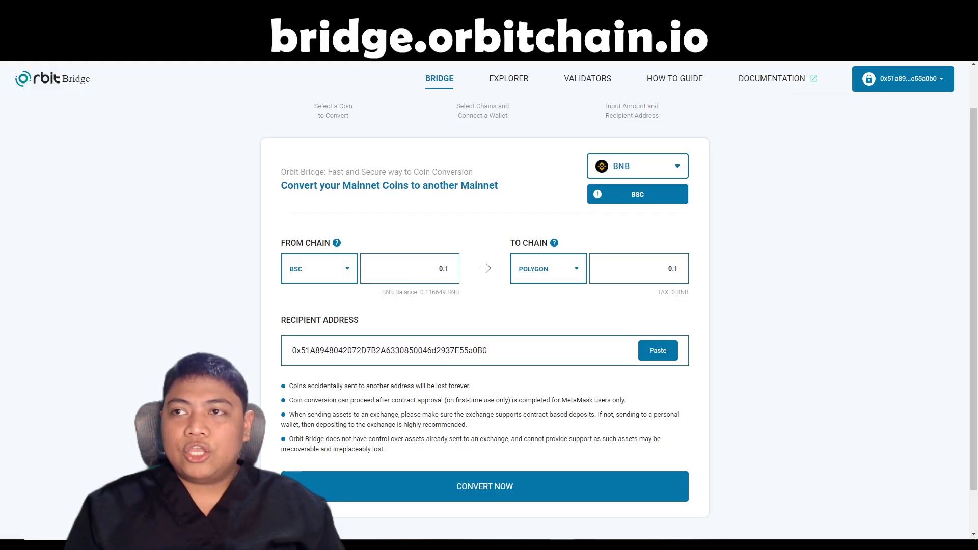
Step: Switch the MetaMask network to Polygon and show the wallet's assets
left_click(916, 51)
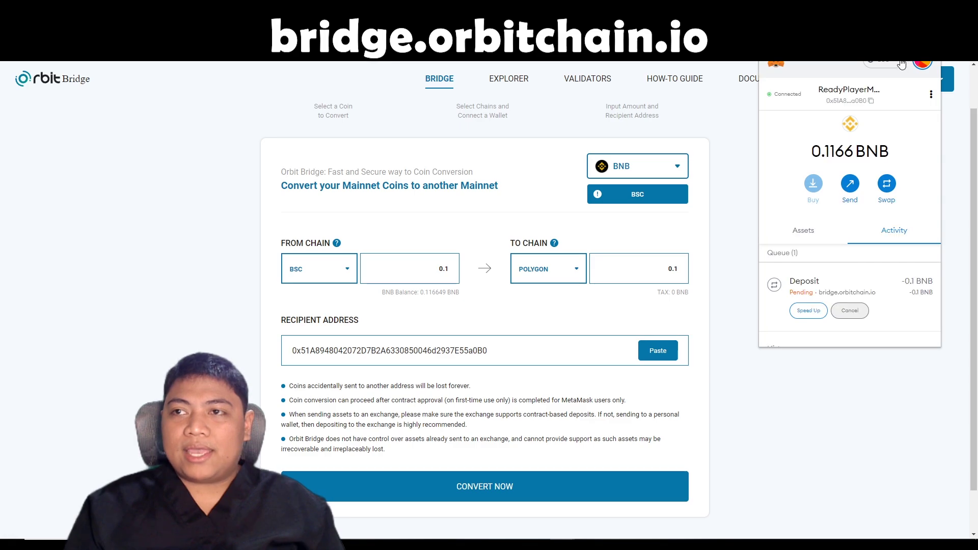
left_click(865, 63)
left_click(834, 291)
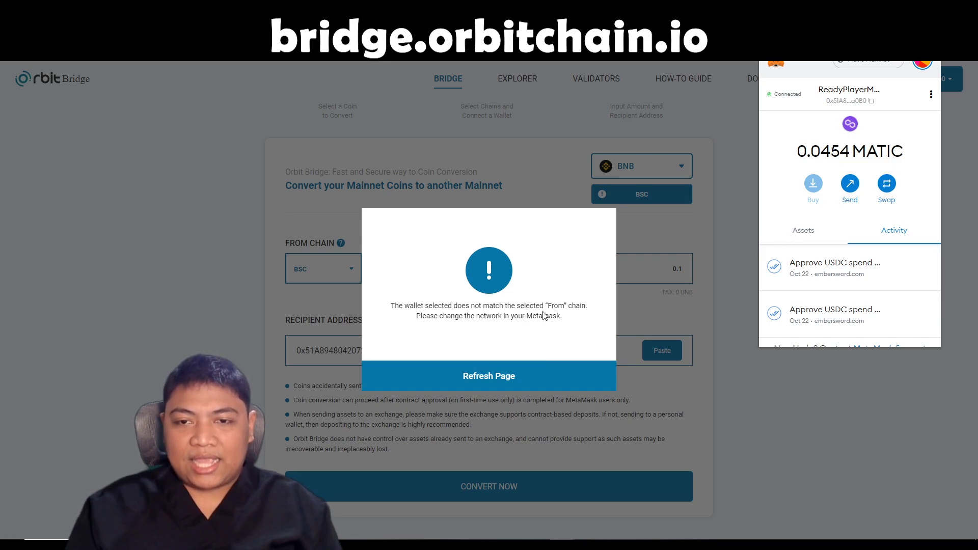
left_click(812, 234)
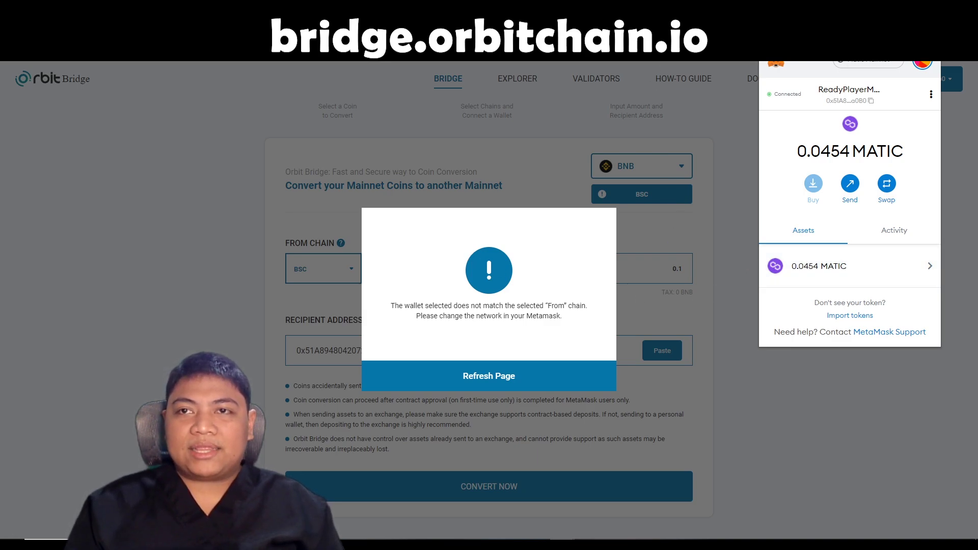
Step: Close the wallet and go to the QuickSwap swap page at quickswap.exchange
key("Escape")
key("ctrl+l")
type("qui")
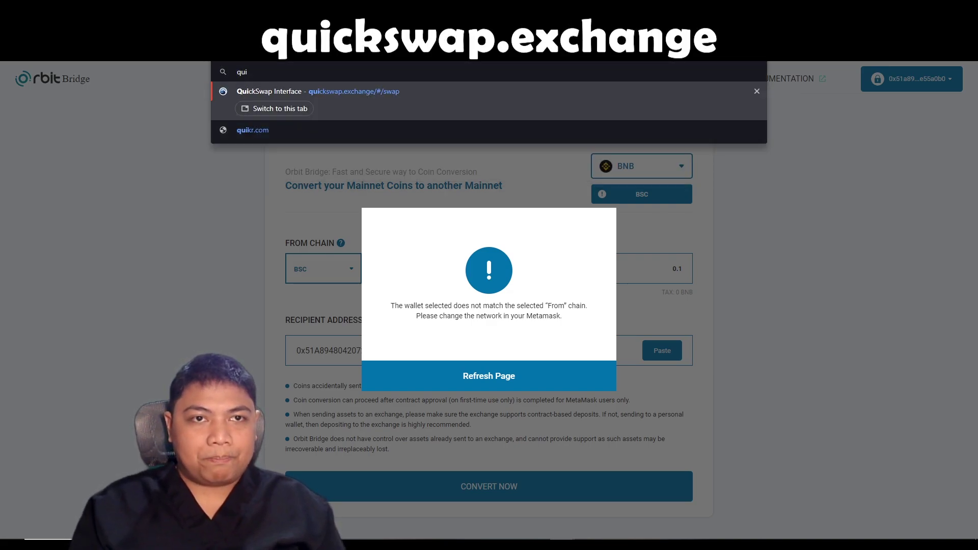
key("Return")
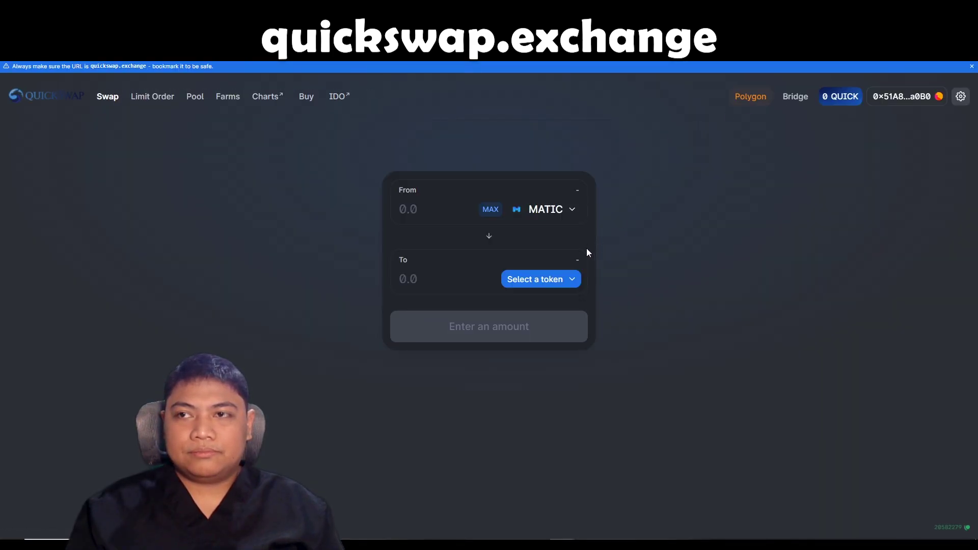
Step: Search the token list for pbnb and choose PBNB as the token to swap from
left_click(566, 211)
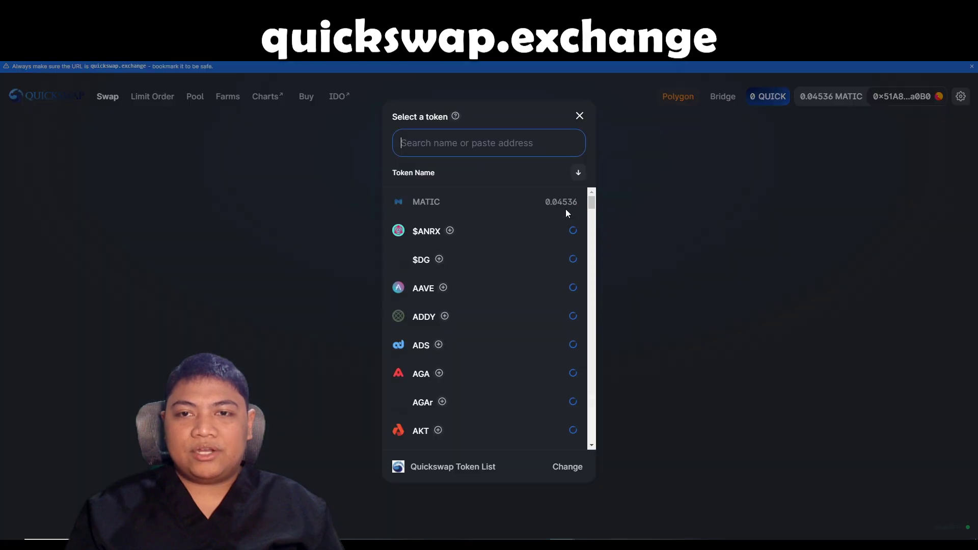
left_click(487, 141)
type("pbnb")
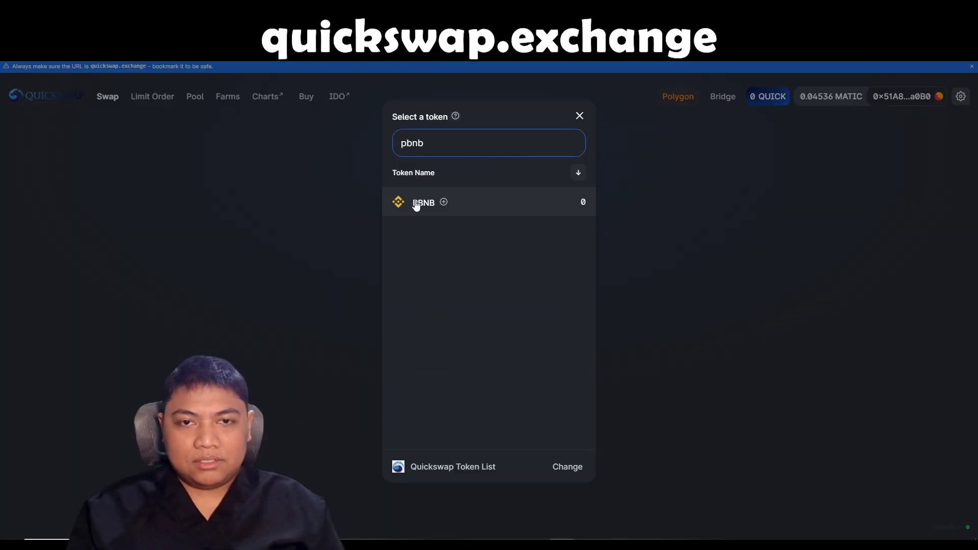
left_click(414, 204)
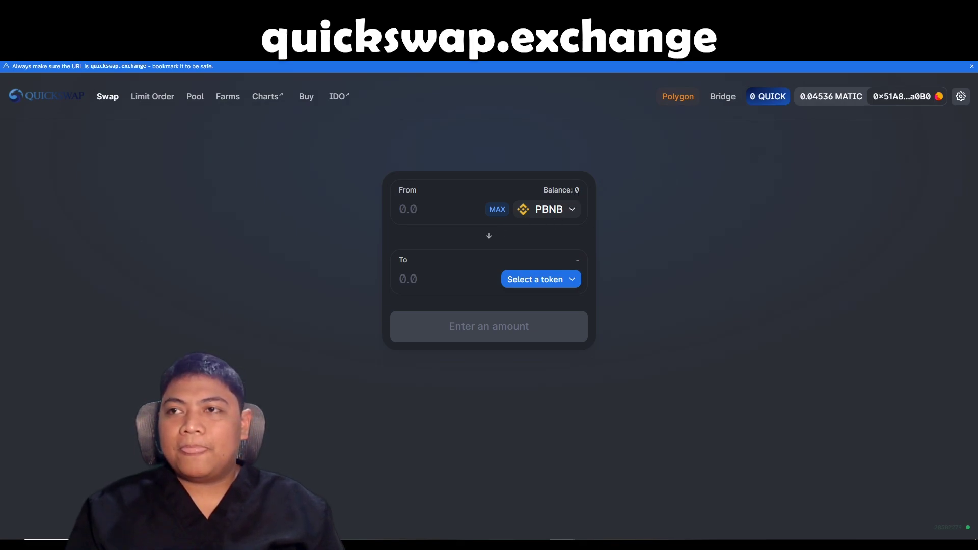
Step: Check the activity and assets of the MetaMask wallet on the Polygon network
left_click(924, 31)
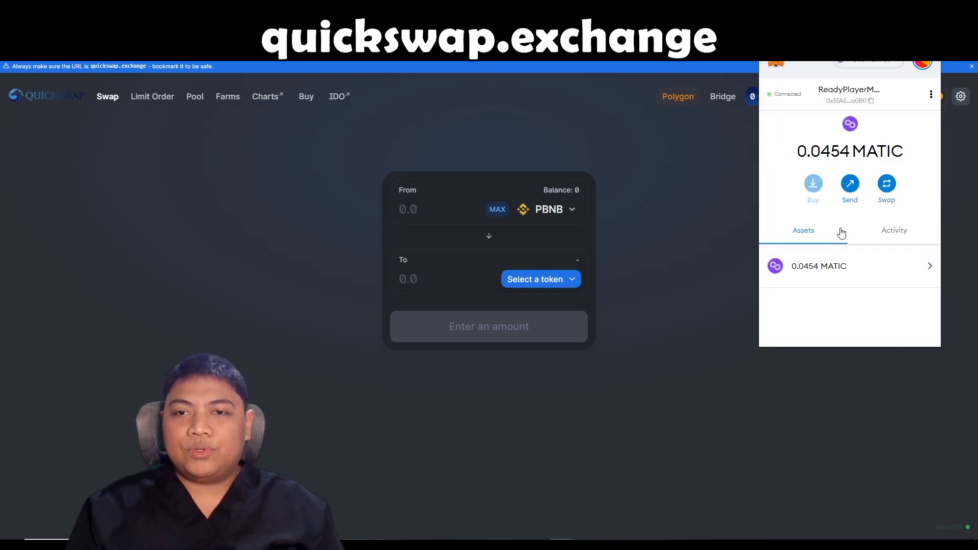
left_click(869, 237)
left_click(815, 240)
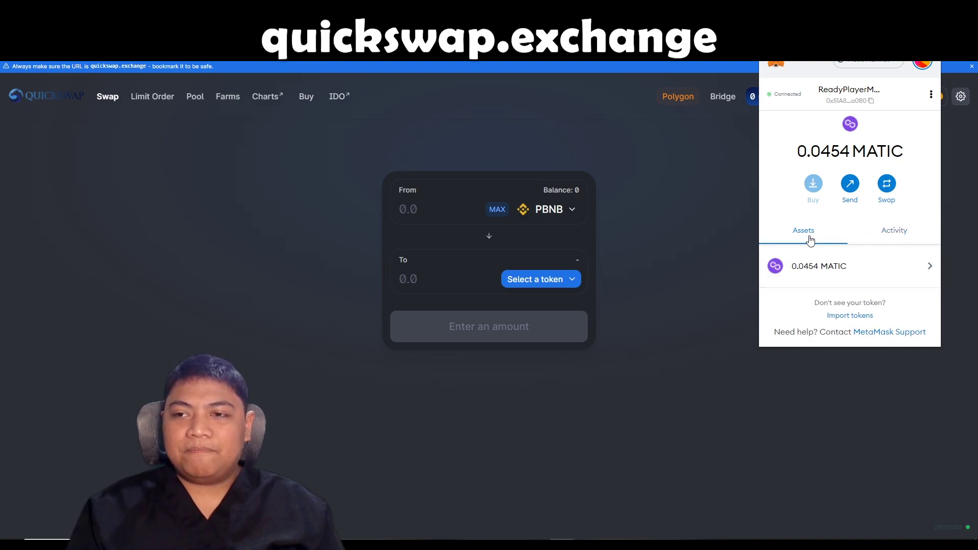
Step: Reload the swap page, search the from-token list for pbnb, add PBNB to MetaMask, and close the token list
left_click(752, 259)
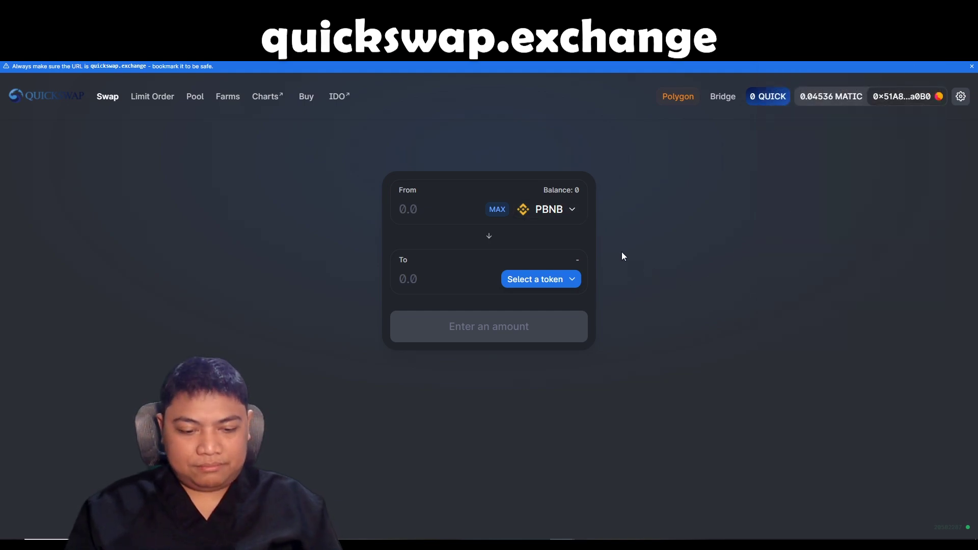
key("F5")
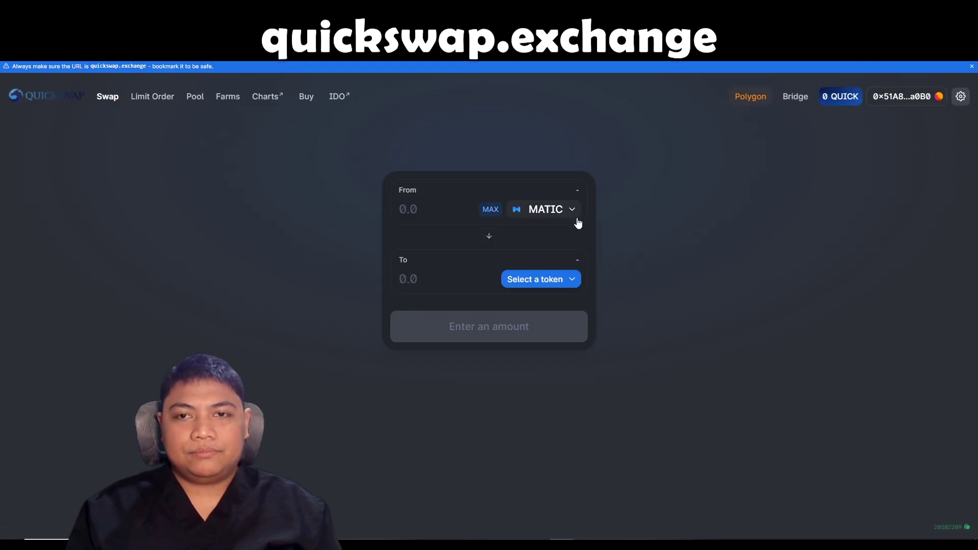
left_click(548, 208)
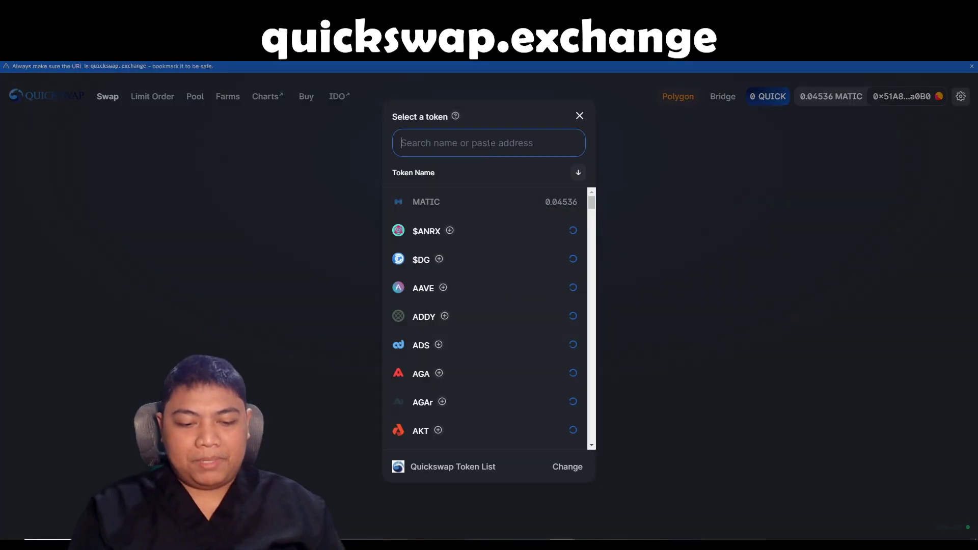
type("pbnb")
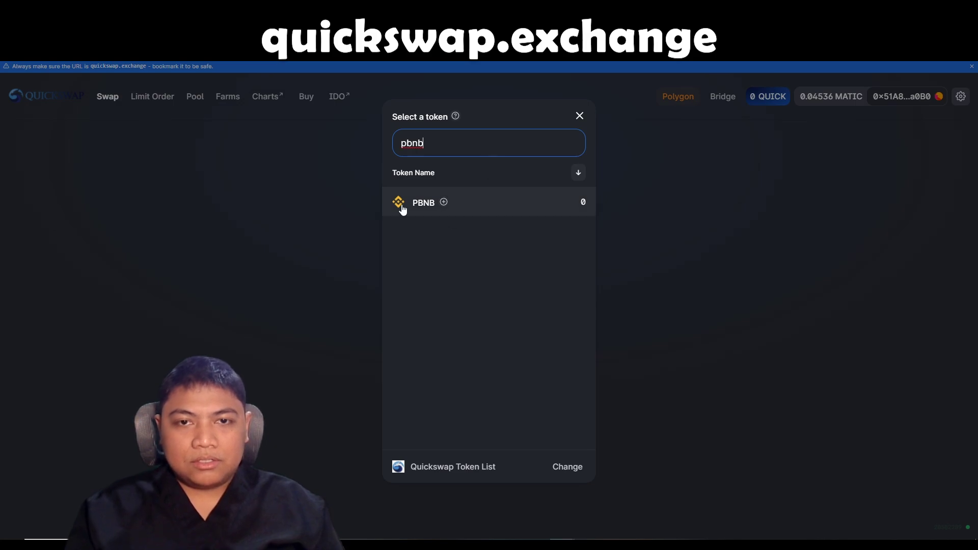
left_click(443, 203)
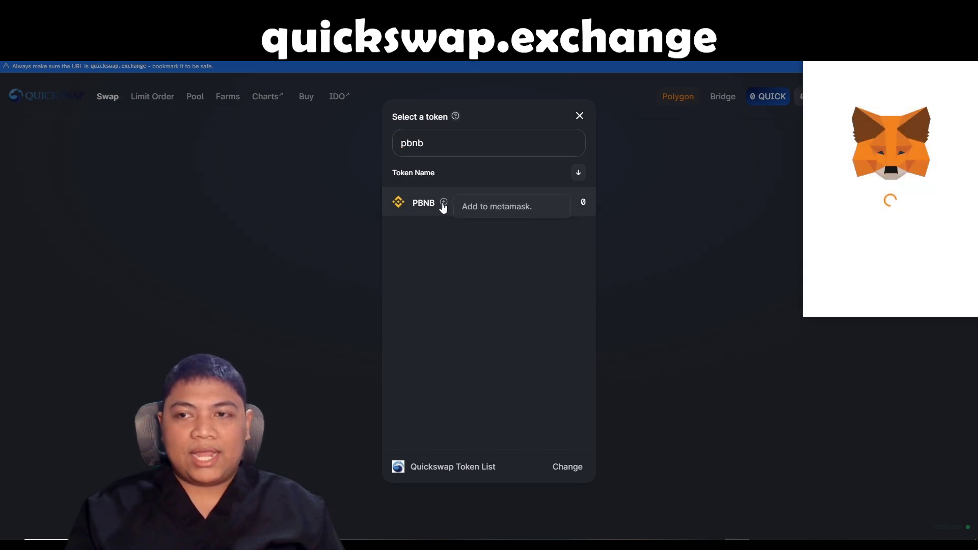
left_click(917, 295)
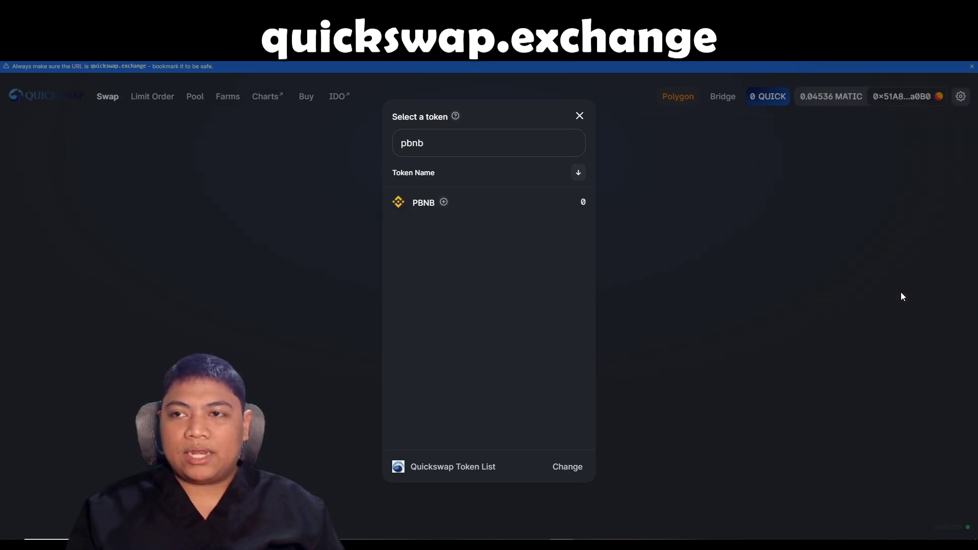
left_click(792, 187)
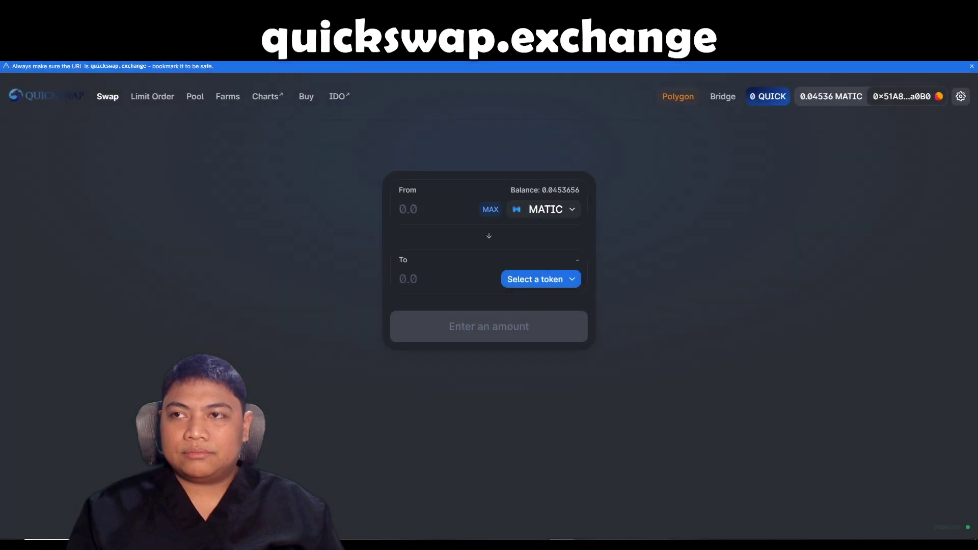
Step: Check the wallet's assets on Polygon and switch the MetaMask network to BSC
left_click(873, 96)
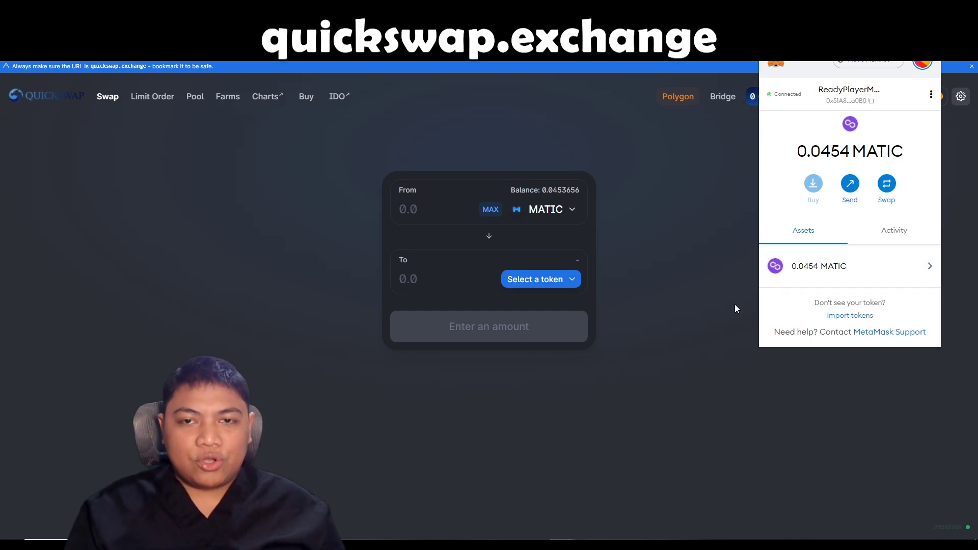
left_click(672, 286)
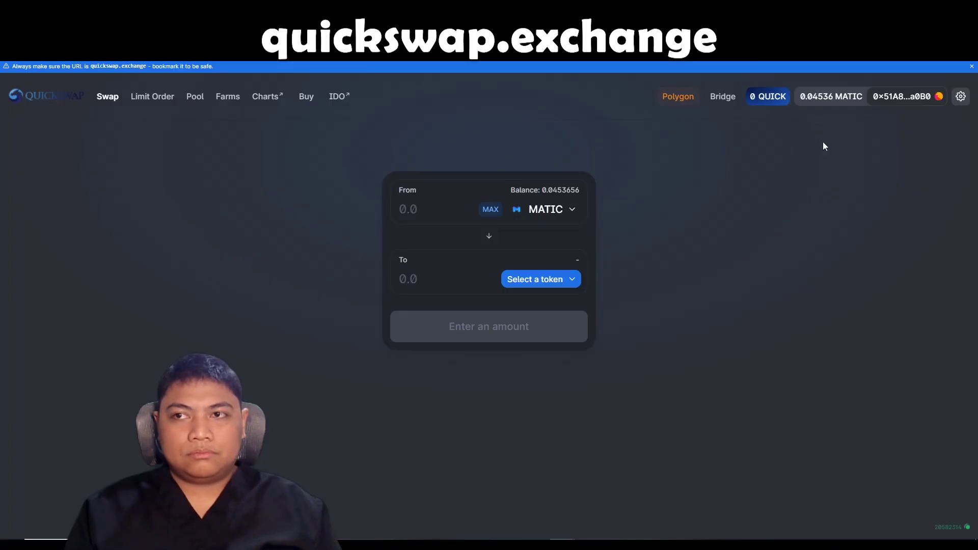
left_click(545, 212)
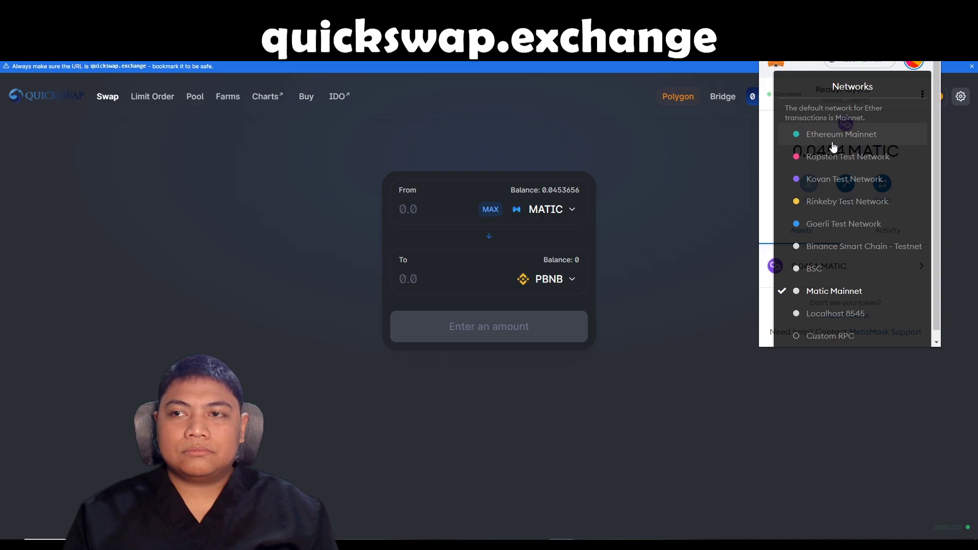
left_click(814, 269)
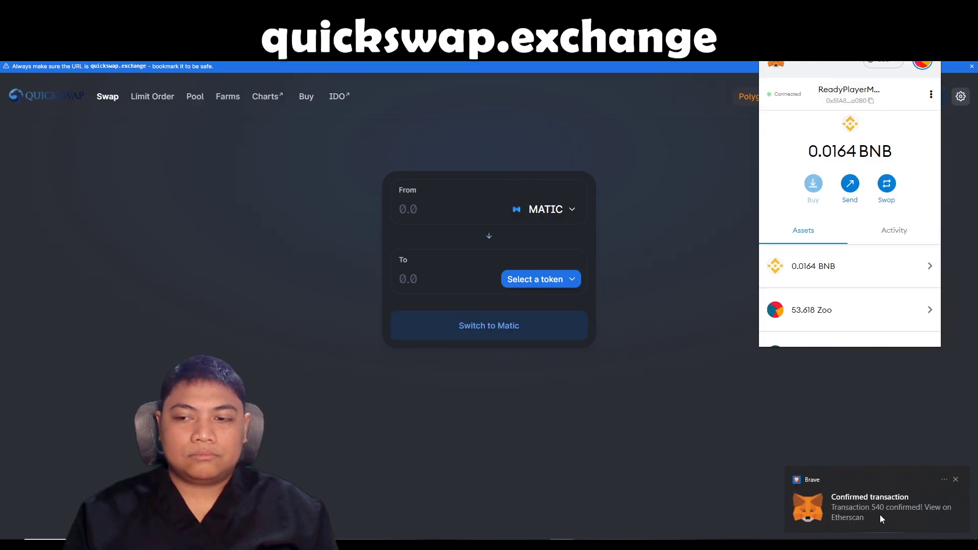
Step: Switch the MetaMask network back to Matic Mainnet, check the wallet's assets for PBNB, and close the wallet
left_click(880, 65)
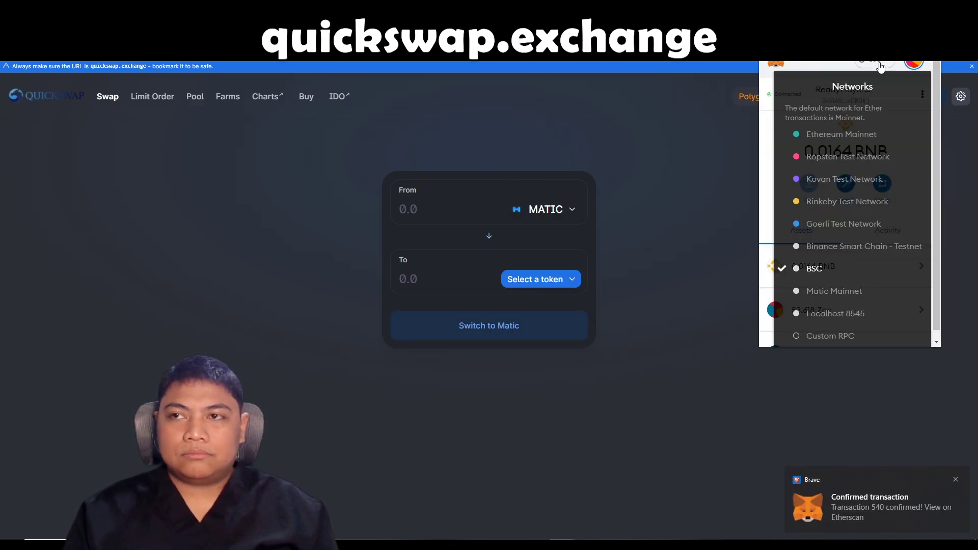
left_click(834, 291)
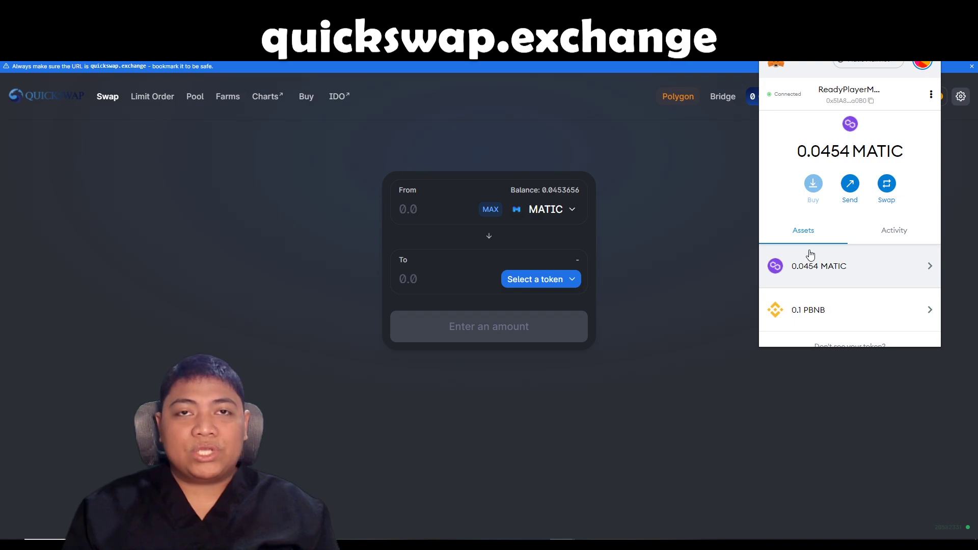
scroll(820, 265, "down", 1)
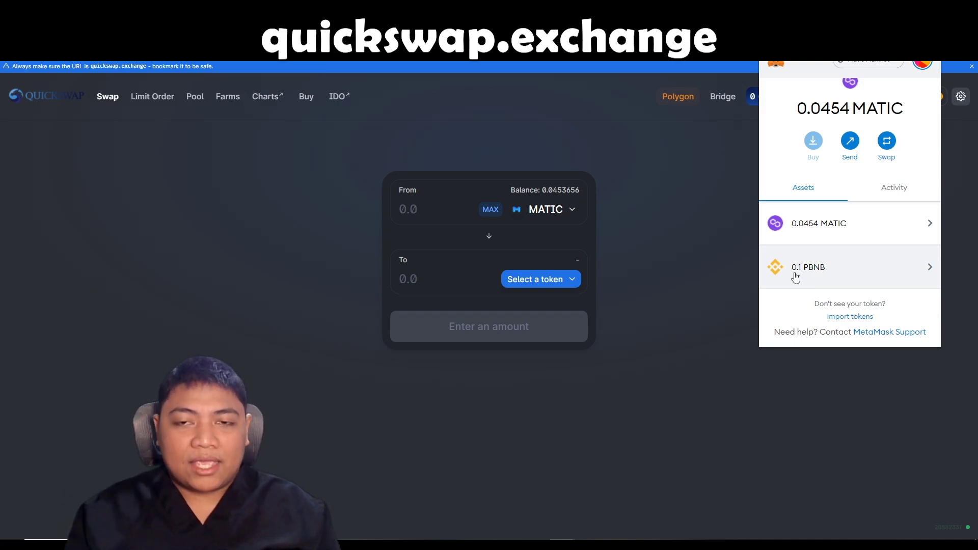
left_click(683, 237)
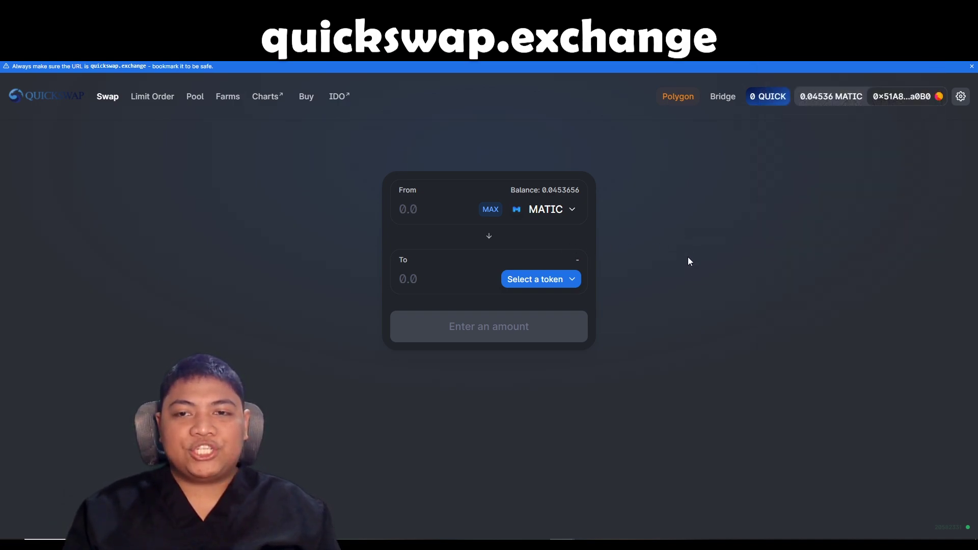
Step: Search the from-token list for pbnb and choose PBNB as the token to swap from
left_click(560, 210)
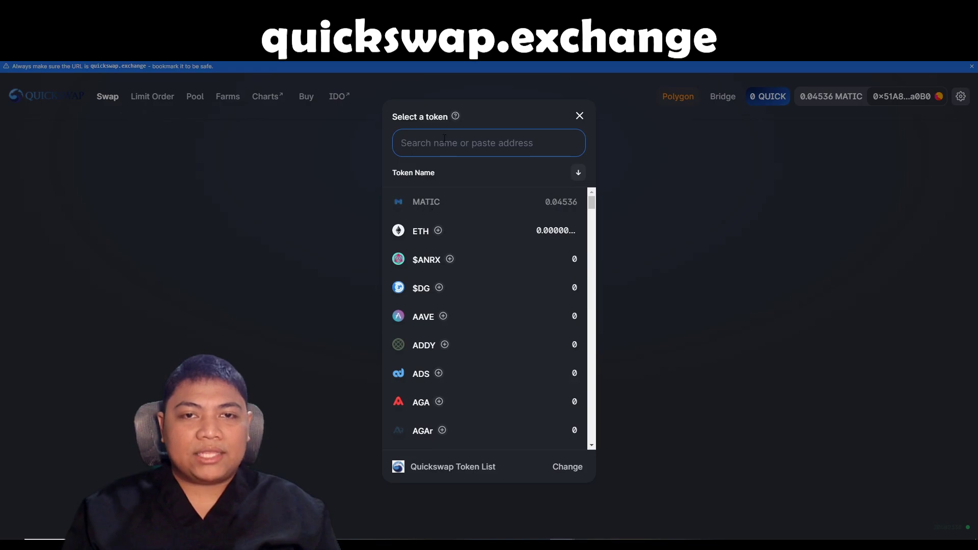
type("pbnb")
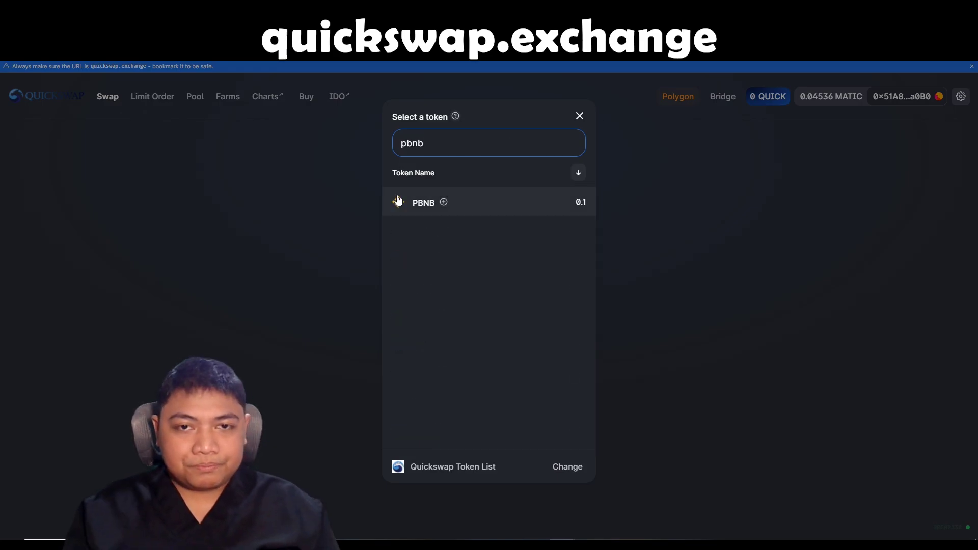
left_click(403, 203)
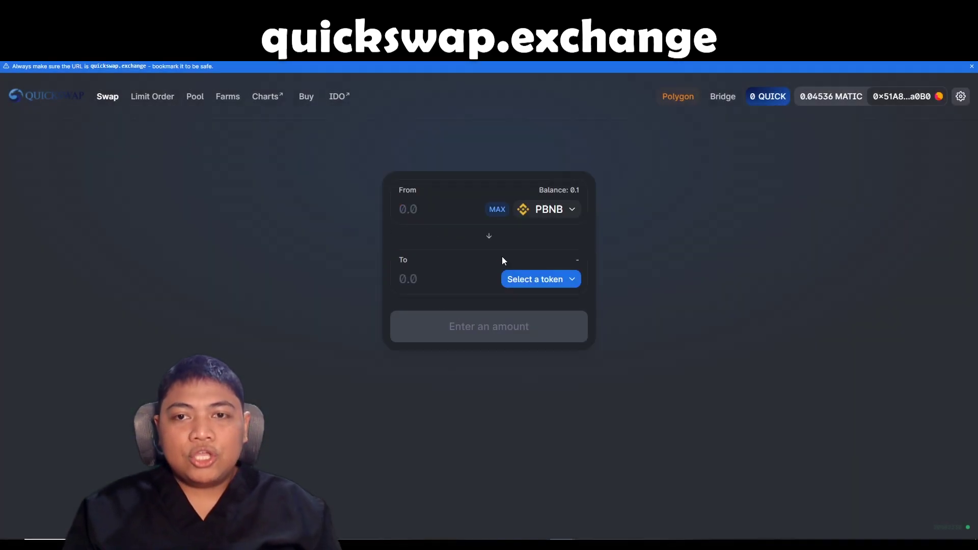
Step: Choose MATIC as the token to receive and set the PBNB amount to the maximum balance
left_click(528, 280)
left_click(467, 203)
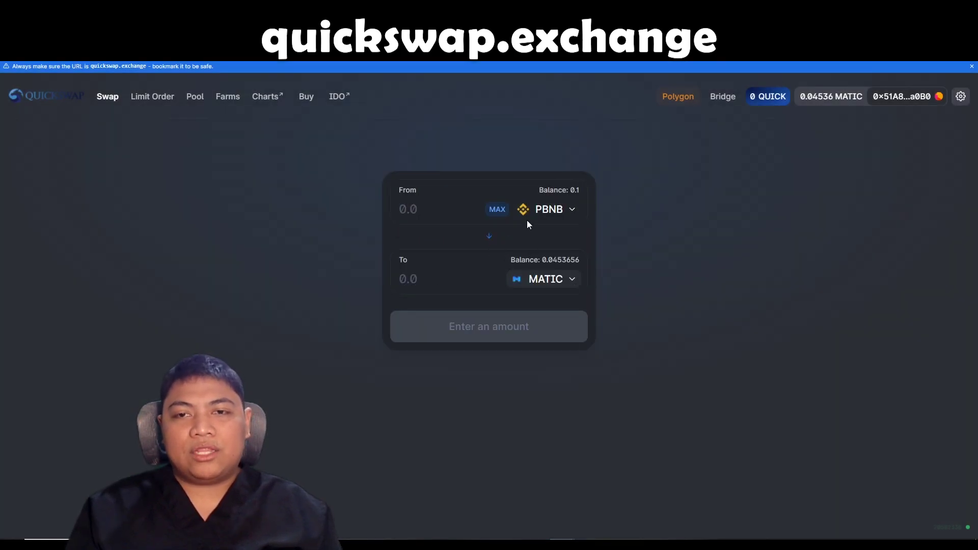
left_click(497, 209)
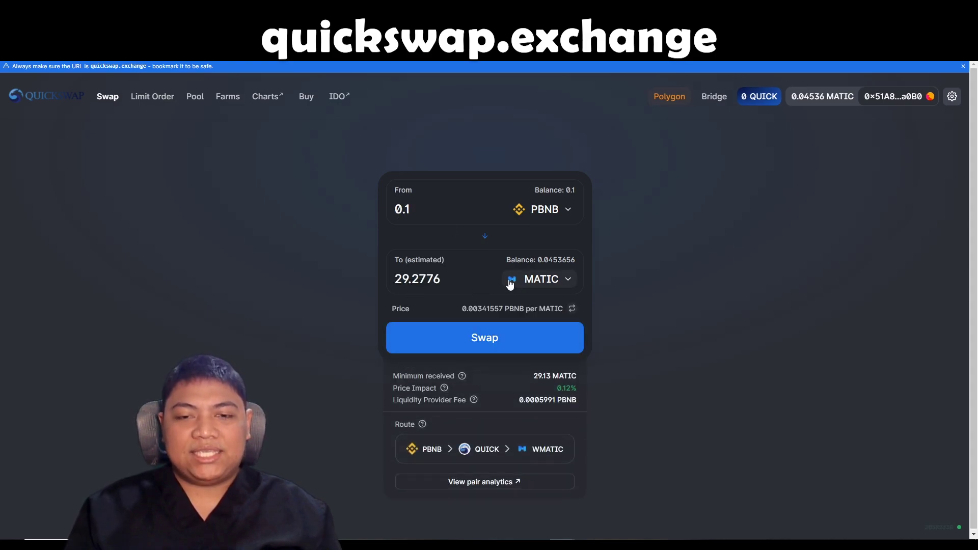
Step: Search for usd, choose USDC as the token to receive, and set the received amount to 40
left_click(554, 284)
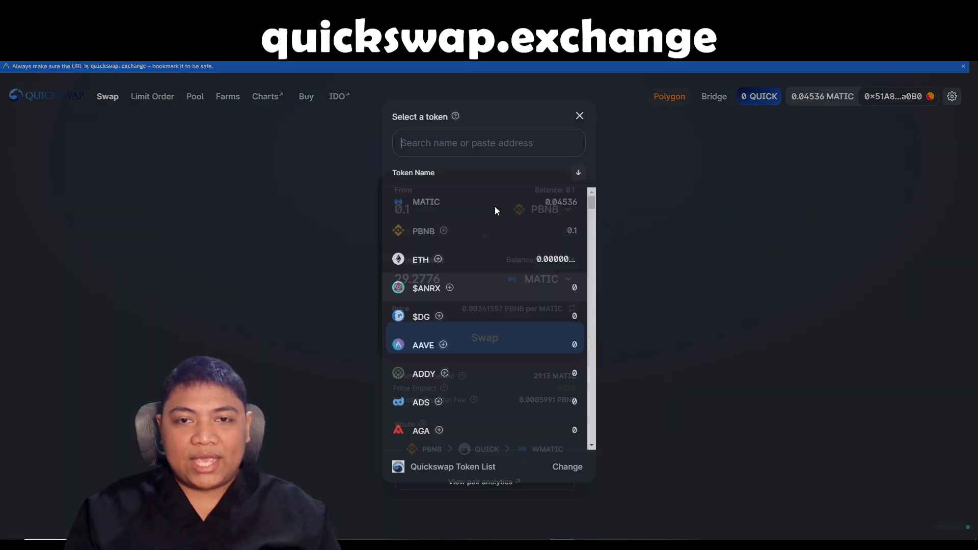
type("usd")
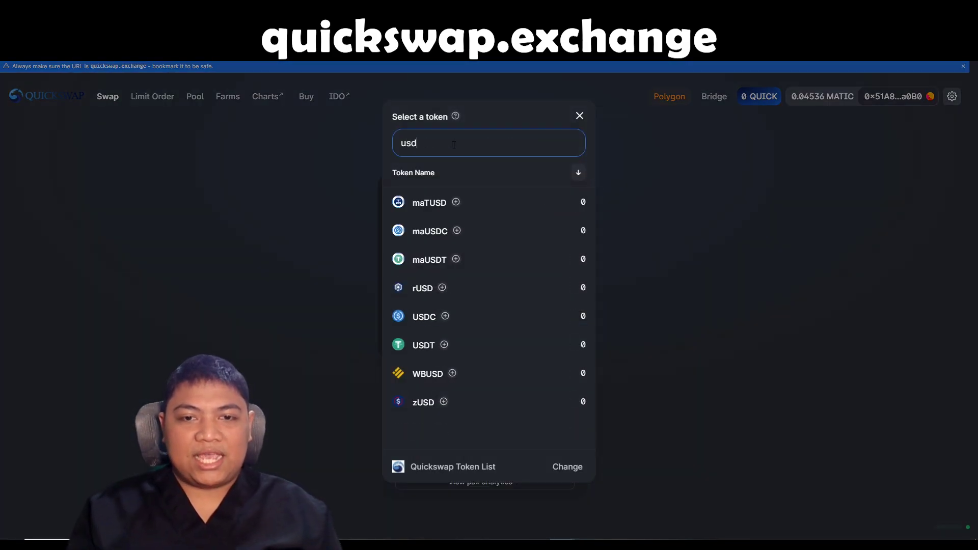
left_click(421, 318)
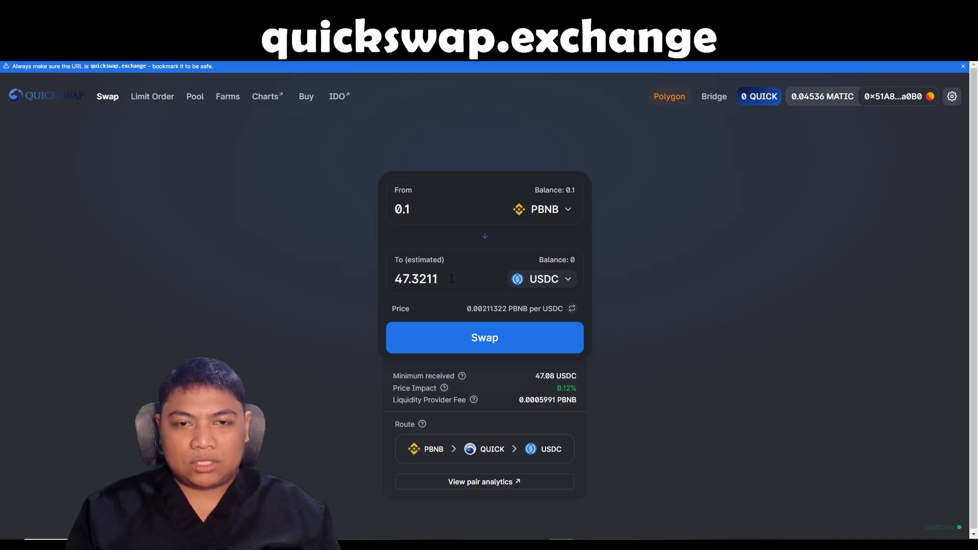
left_click_drag(452, 278, 298, 275)
type("40")
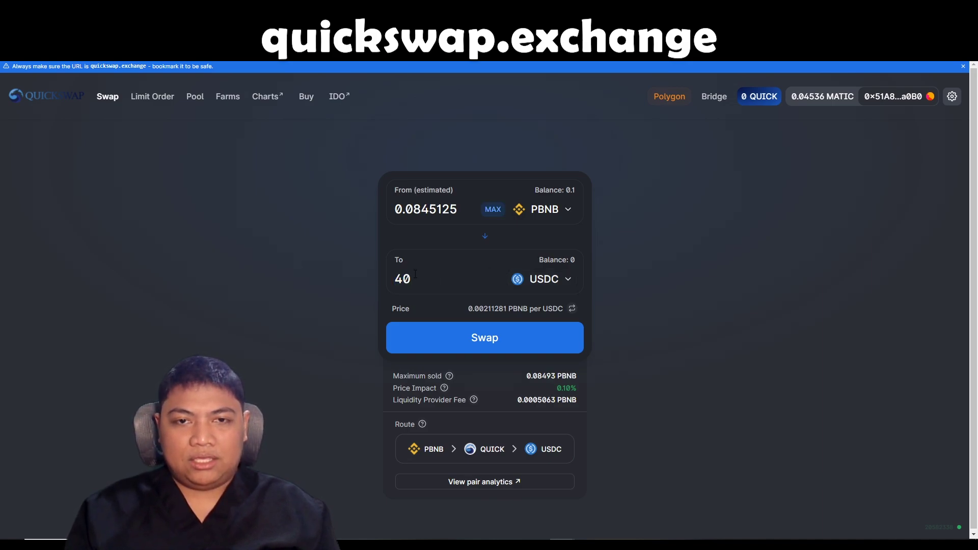
Step: Try to swap PBNB for 40 USDC, confirming the swap and its MetaMask transaction, and dismiss the submission notice
left_click(490, 340)
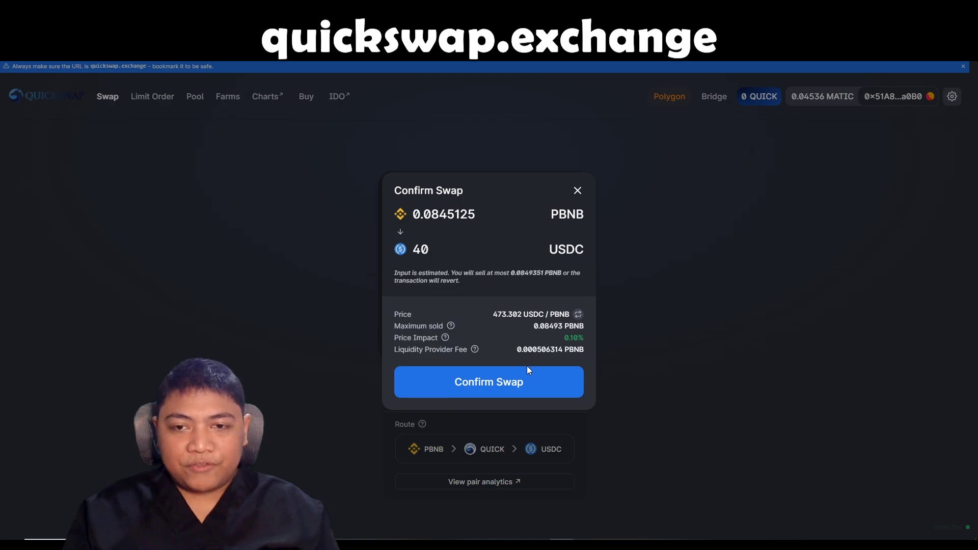
left_click(501, 385)
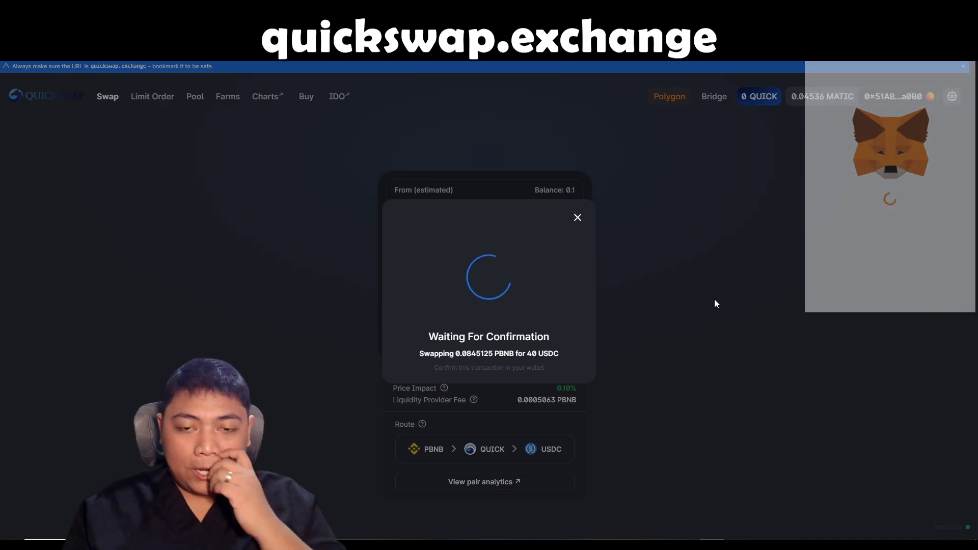
scroll(892, 247, "down", 1)
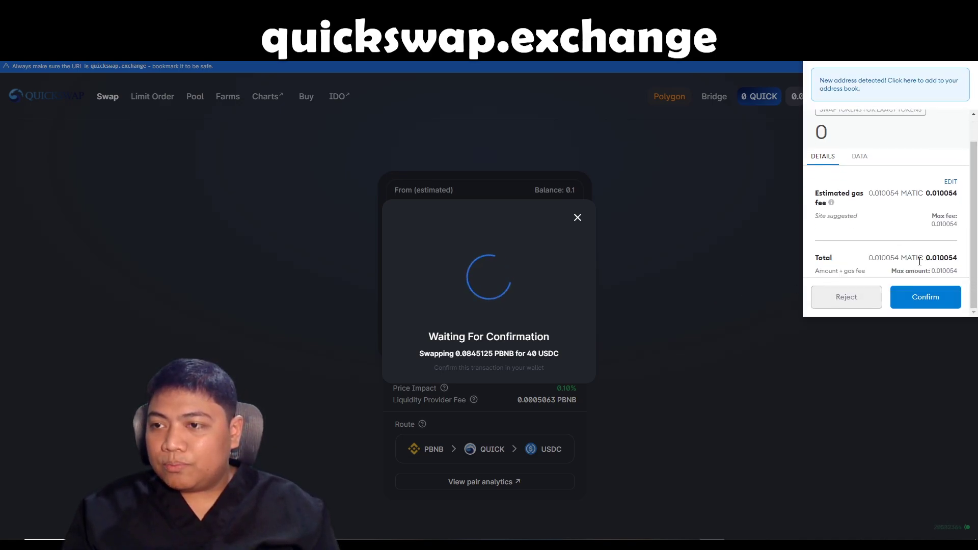
left_click(931, 298)
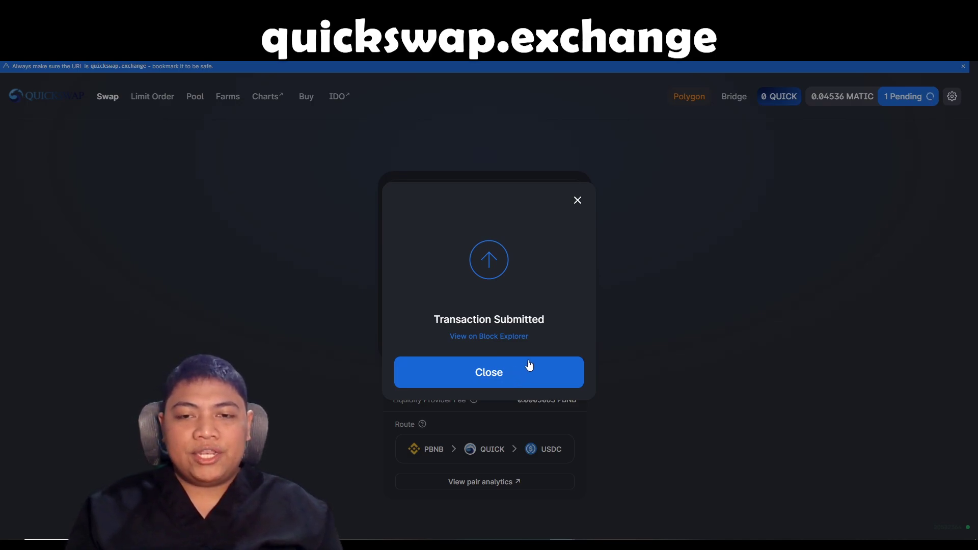
left_click(511, 372)
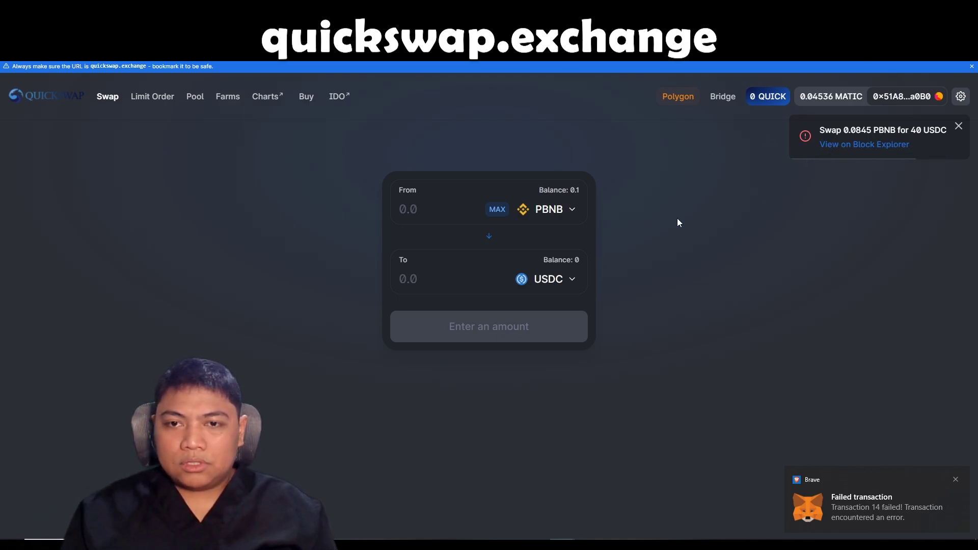
Step: Check the activity and assets in the MetaMask wallet for the outcome of the swap transaction
left_click(443, 214)
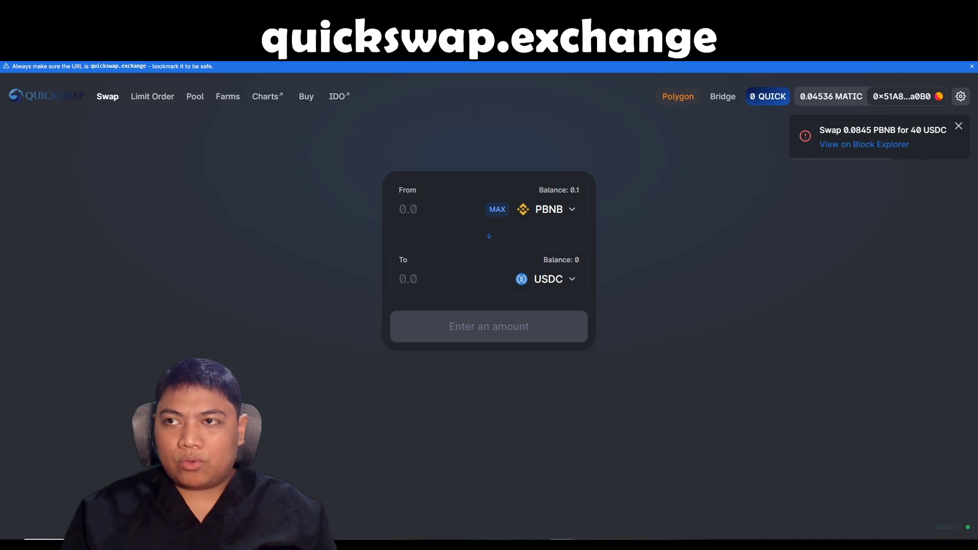
left_click(927, 30)
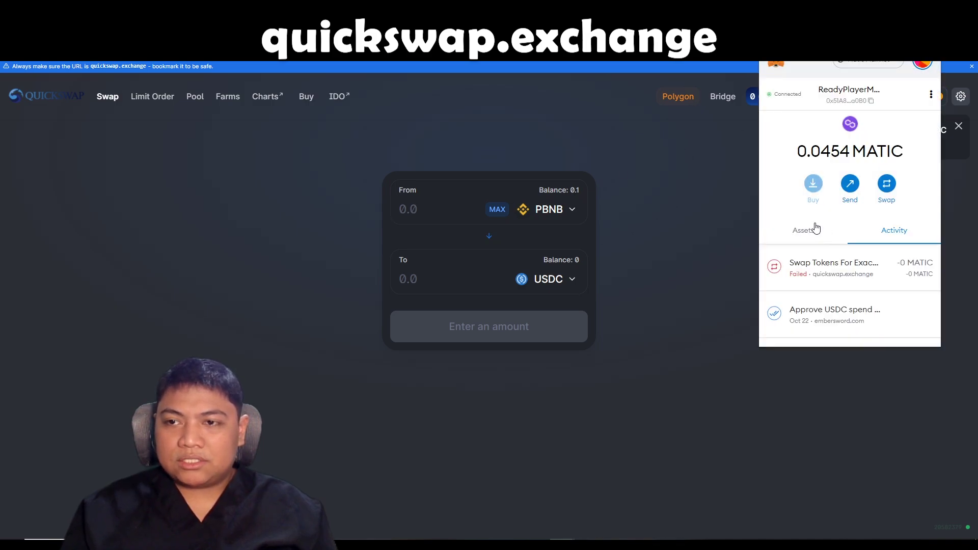
left_click(811, 231)
left_click(854, 233)
left_click(799, 240)
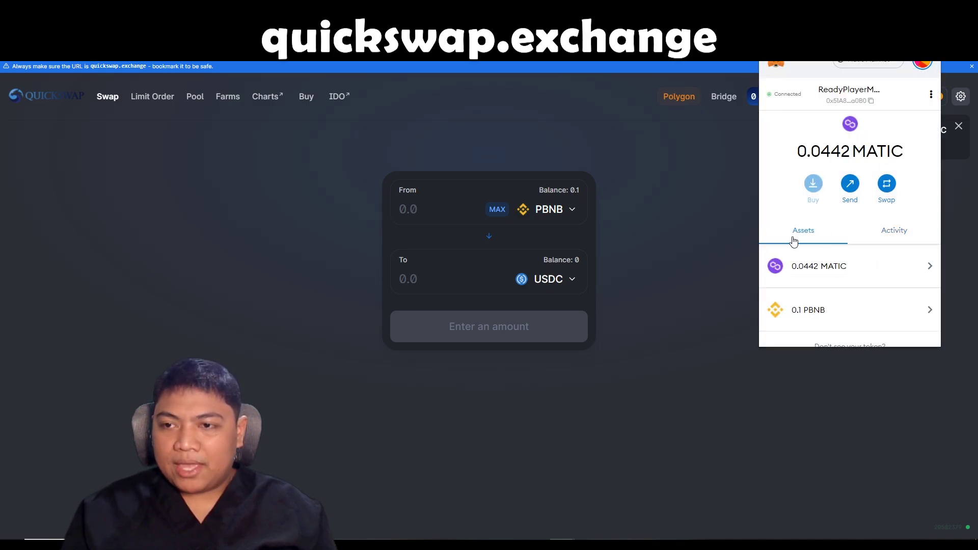
left_click(862, 233)
left_click(824, 238)
left_click(646, 246)
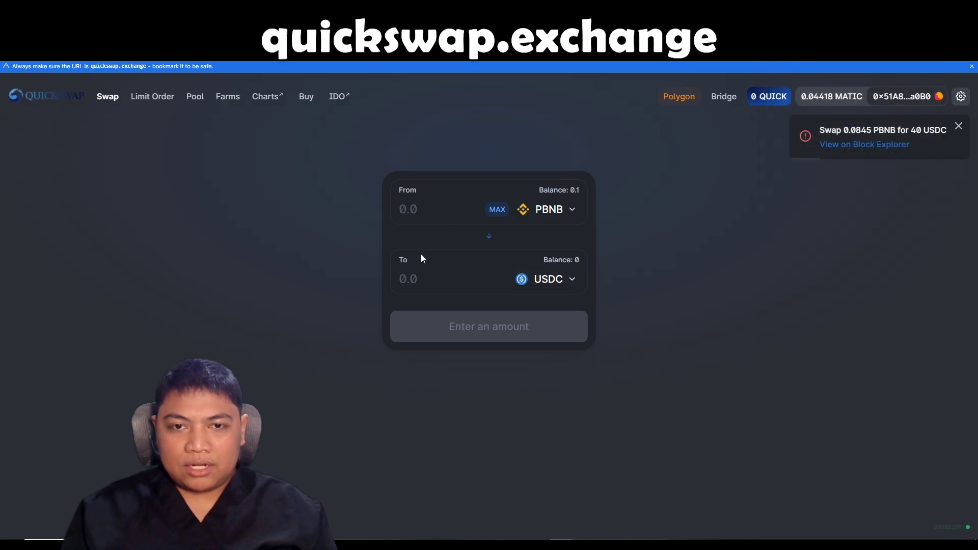
Step: Swap PBNB for 40 USDC, confirming the swap and its MetaMask transaction, and dismiss the submission notice
left_click(408, 275)
type("40")
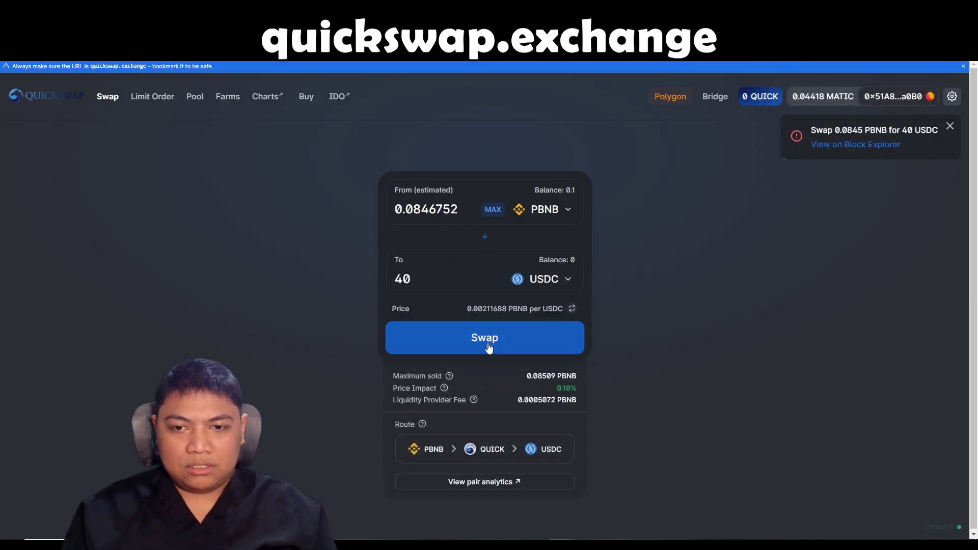
left_click(489, 342)
left_click(532, 384)
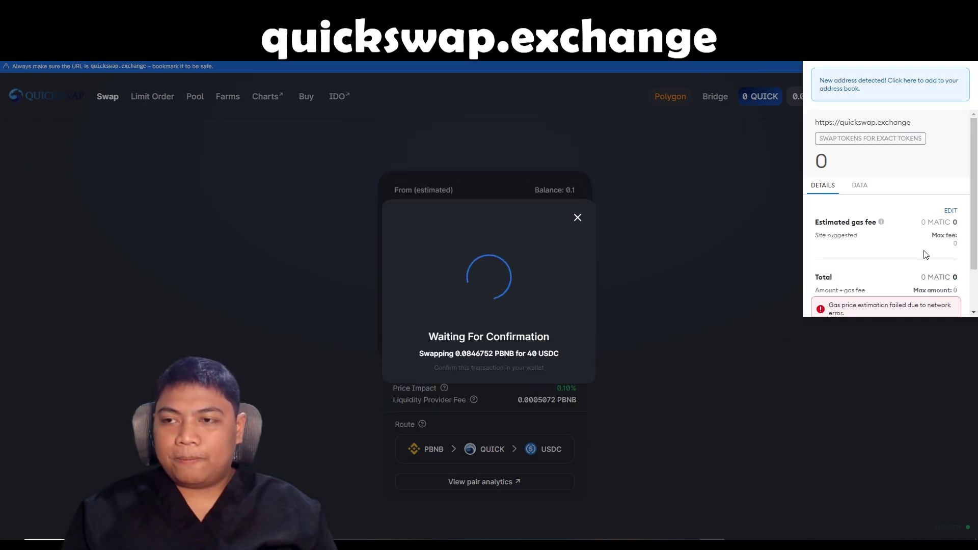
scroll(919, 253, "down", 2)
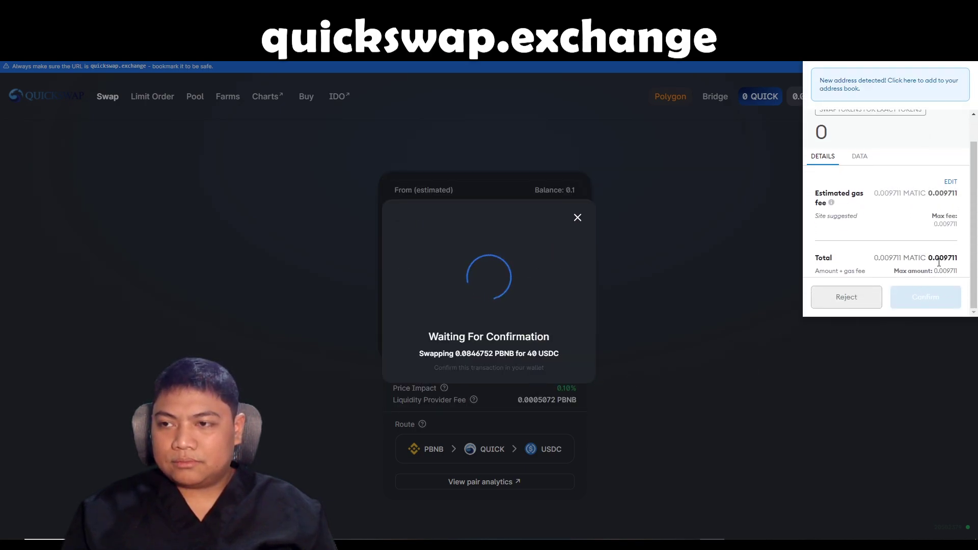
left_click(931, 297)
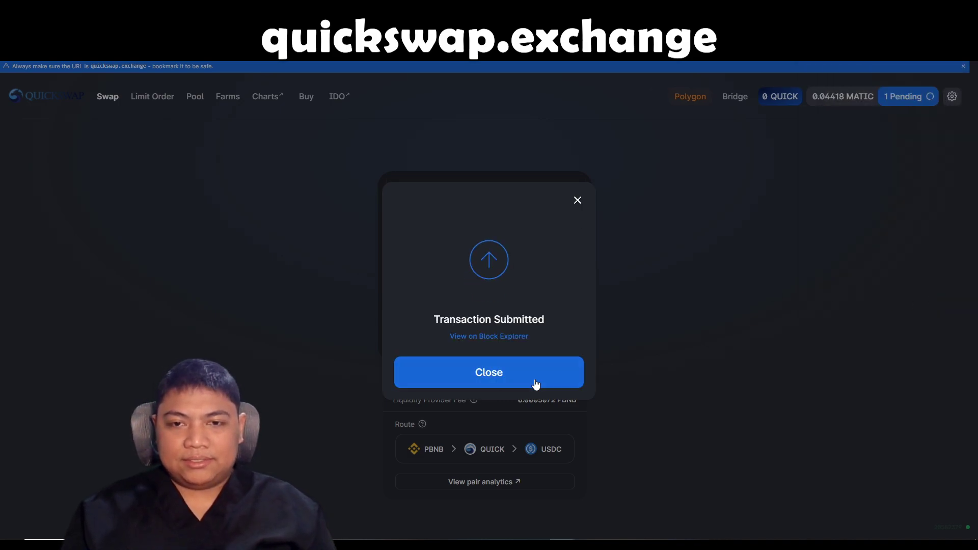
left_click(582, 364)
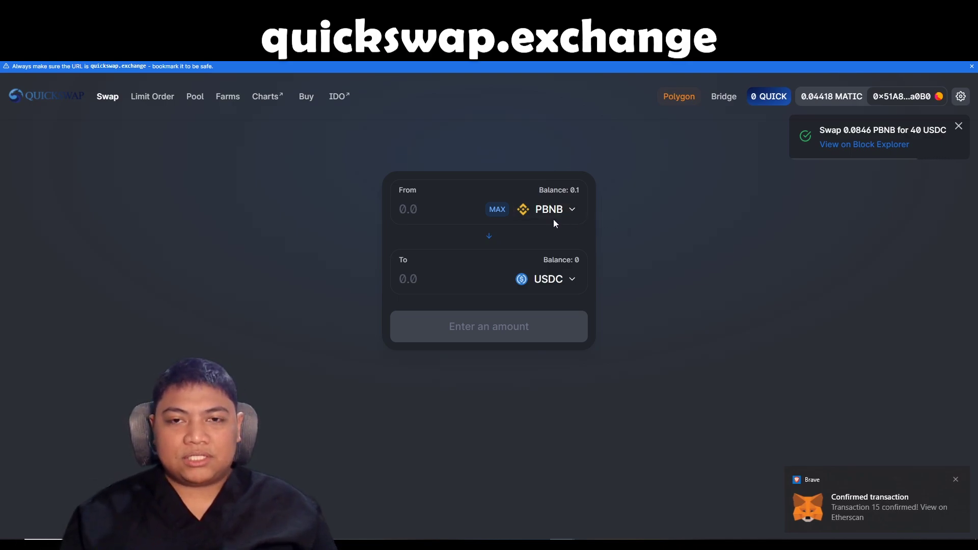
Step: Reload the swap page, reverse the direction so MATIC is the token to receive, and look up pbnb in the token list
key("F5")
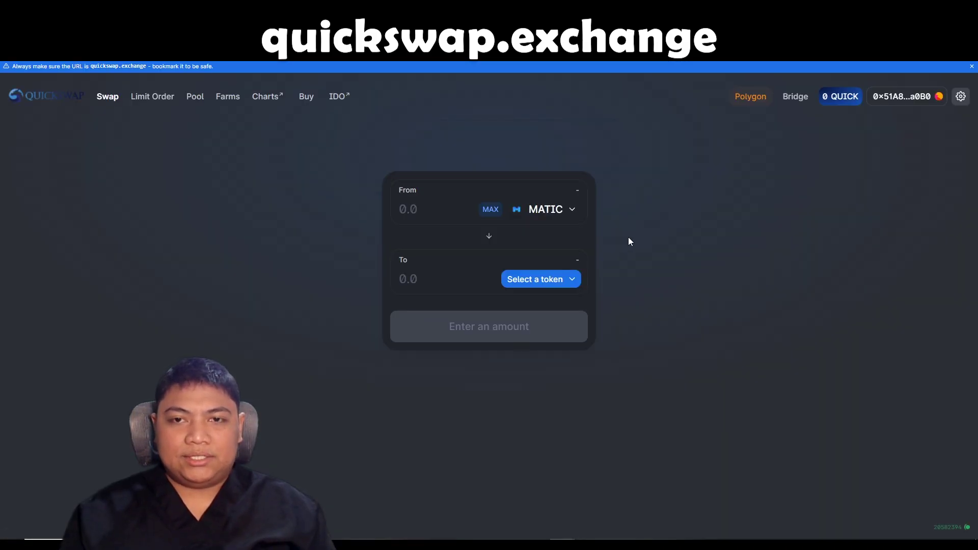
left_click(486, 237)
left_click(538, 212)
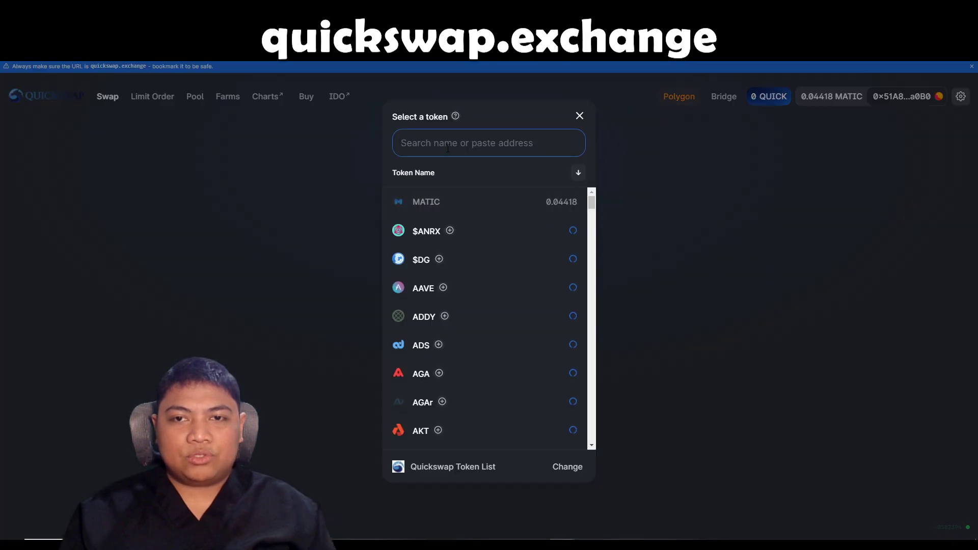
type("pbnb")
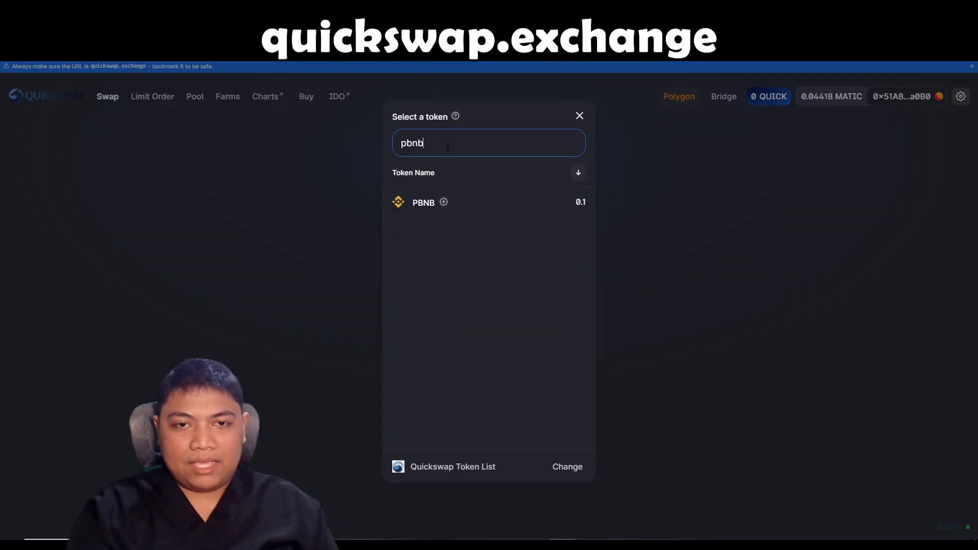
left_click(701, 197)
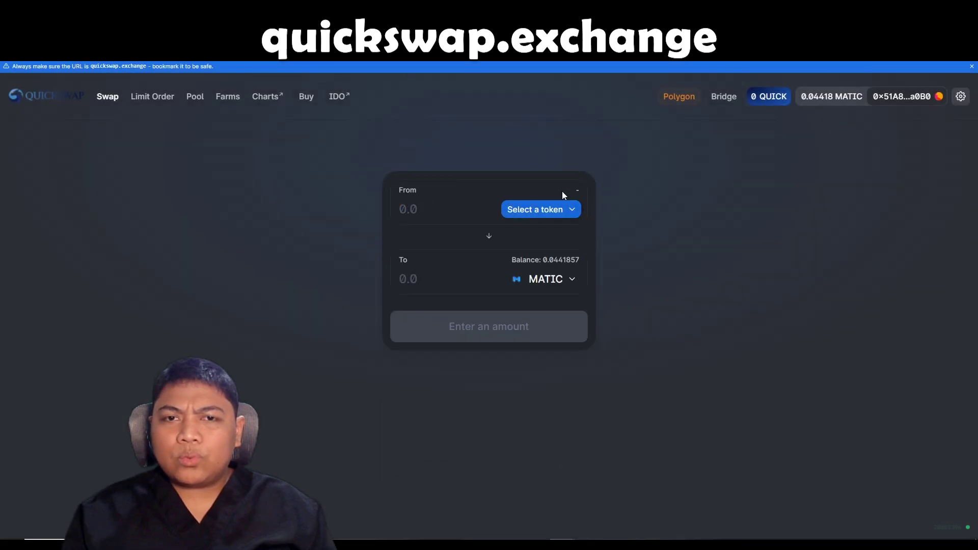
left_click(529, 211)
key("Escape")
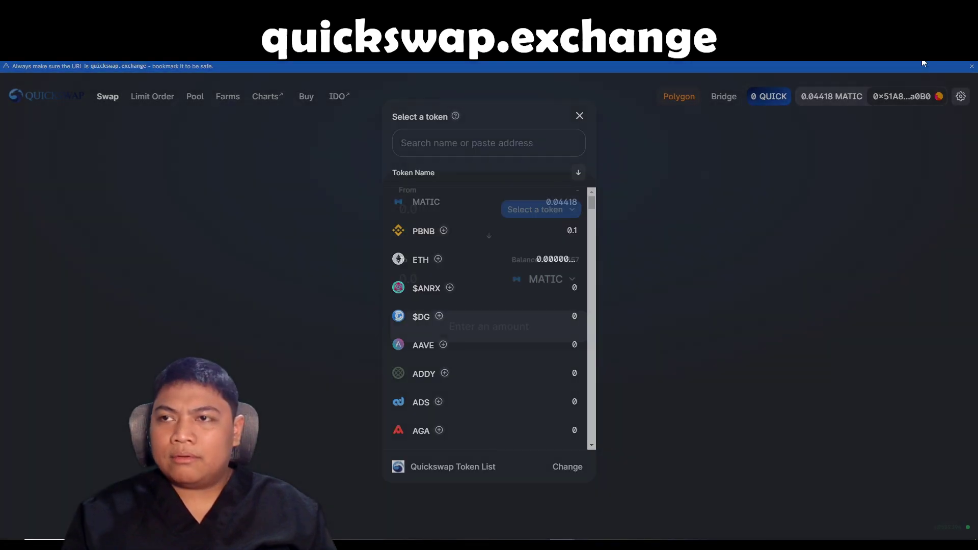
Step: Check the token balances among the MetaMask wallet's assets and close the wallet
key("alt+shift+m")
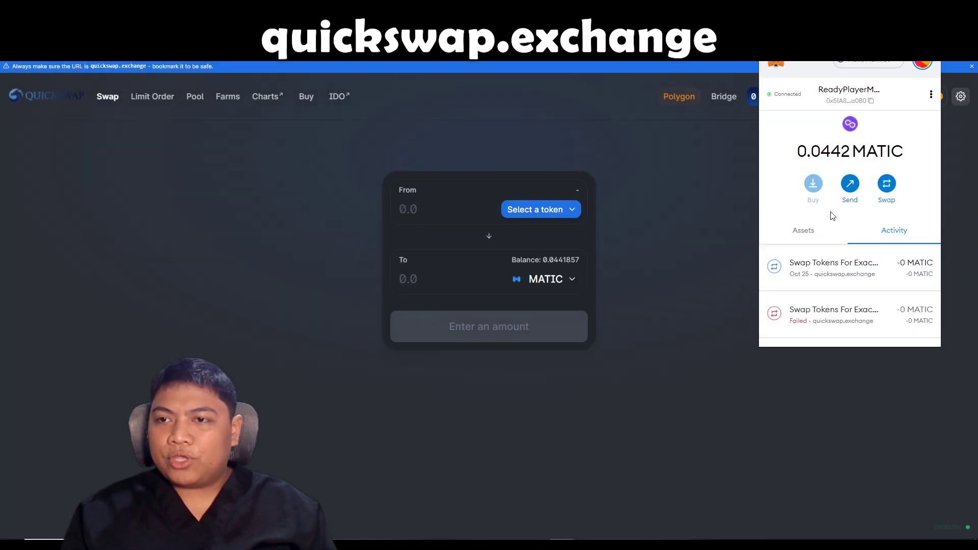
left_click(809, 232)
scroll(830, 244, "down", 2)
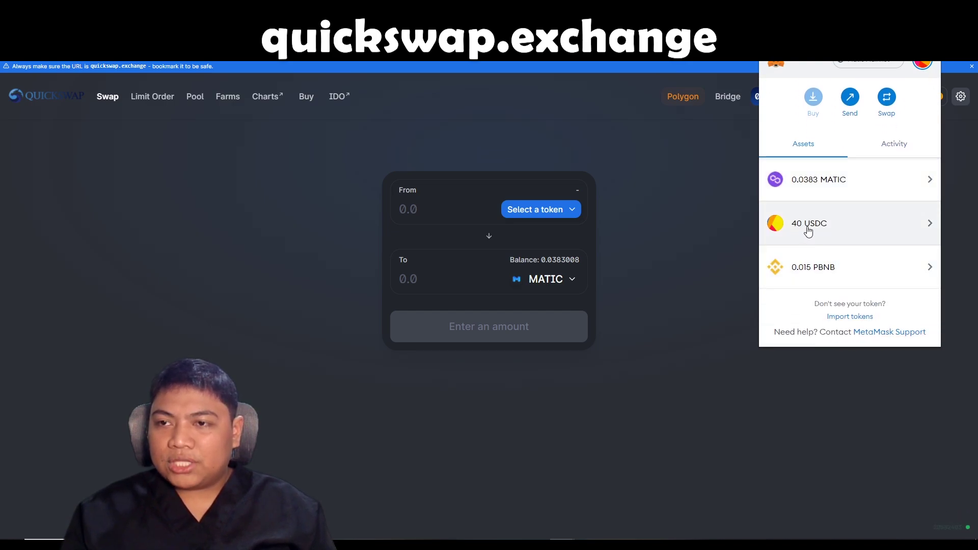
left_click(626, 238)
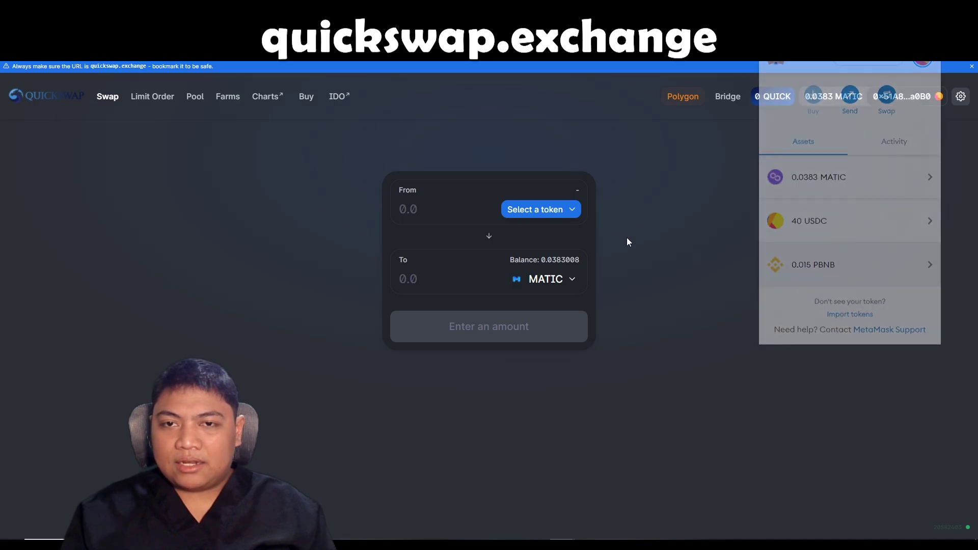
Step: Choose PBNB as the token to swap from and set its amount to the maximum balance
left_click(547, 211)
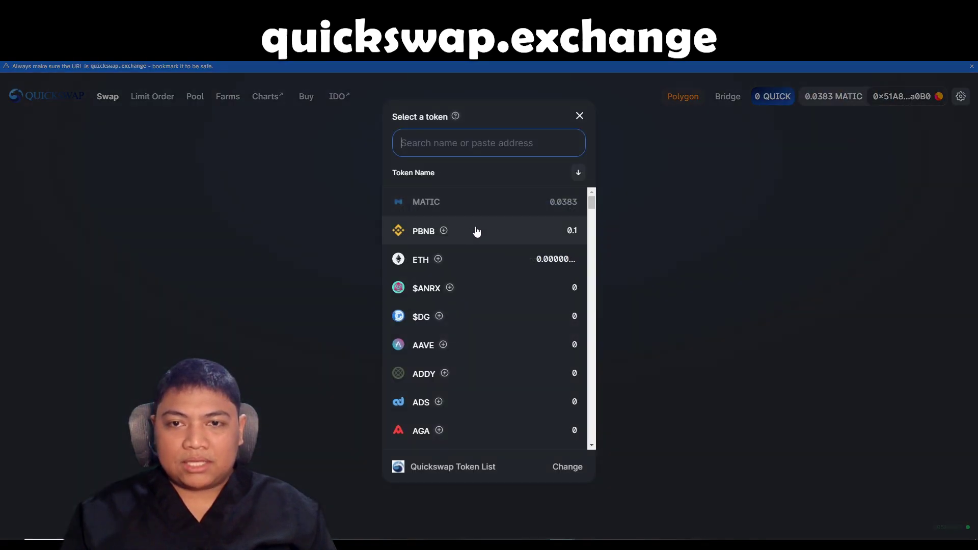
left_click(471, 231)
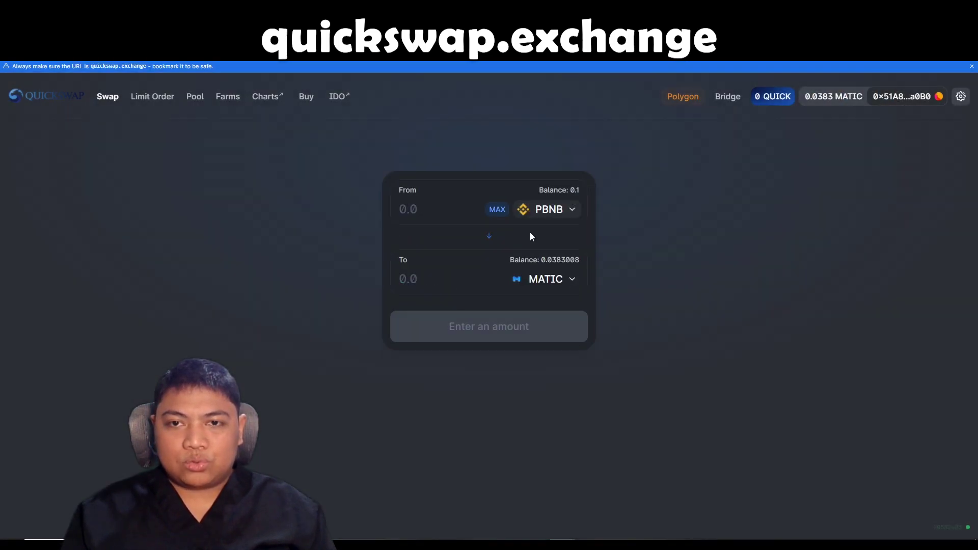
left_click(501, 213)
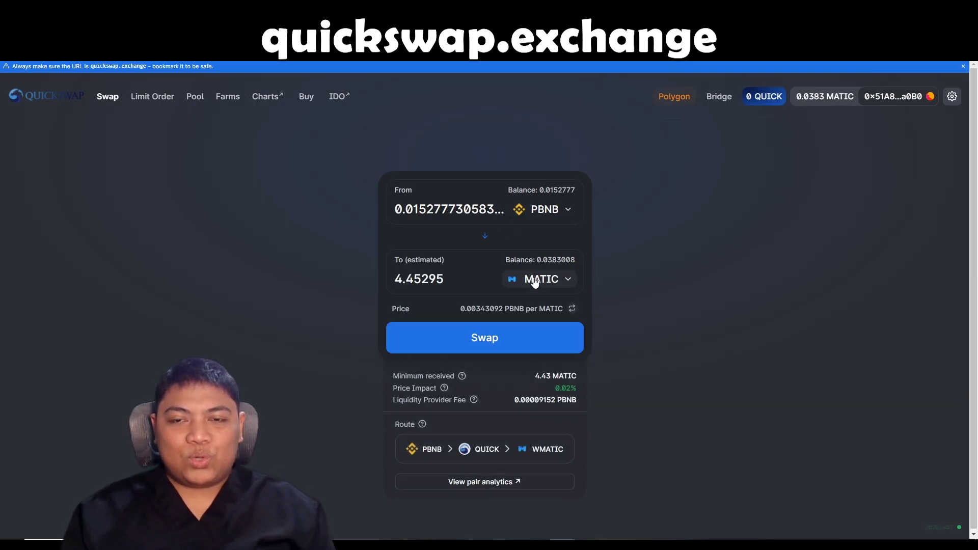
Step: Swap the PBNB for MATIC, confirming the swap and its MetaMask transaction, and open the wallet to check its balance
left_click(487, 332)
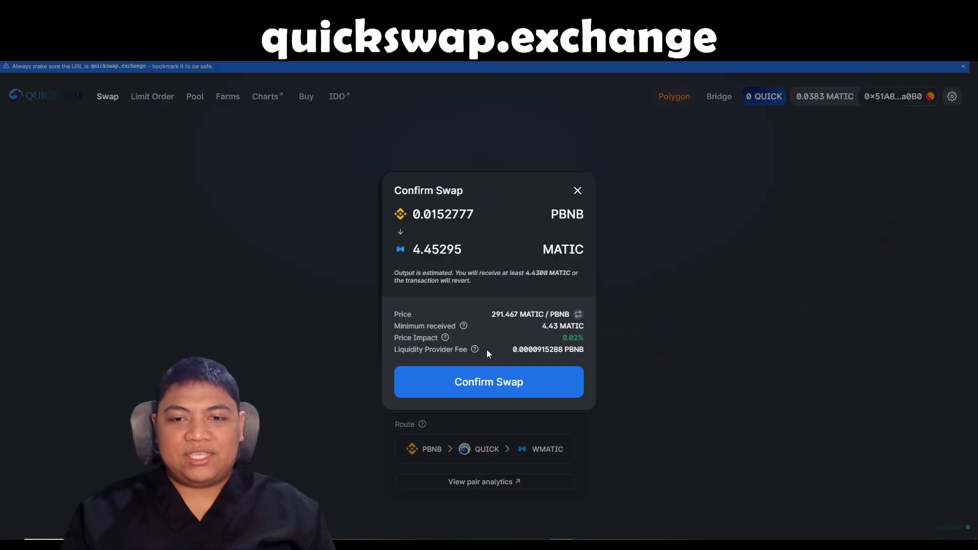
left_click(489, 388)
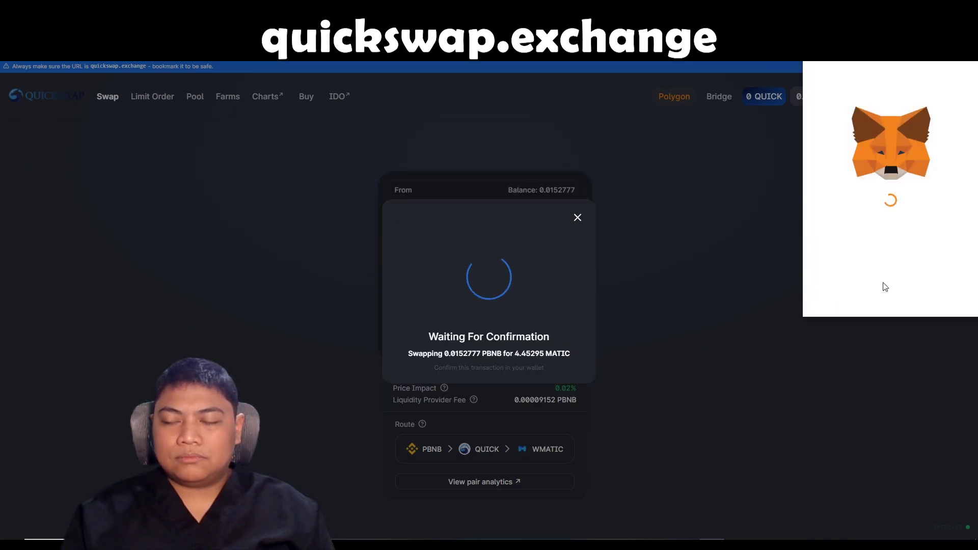
scroll(910, 300, "down", 1)
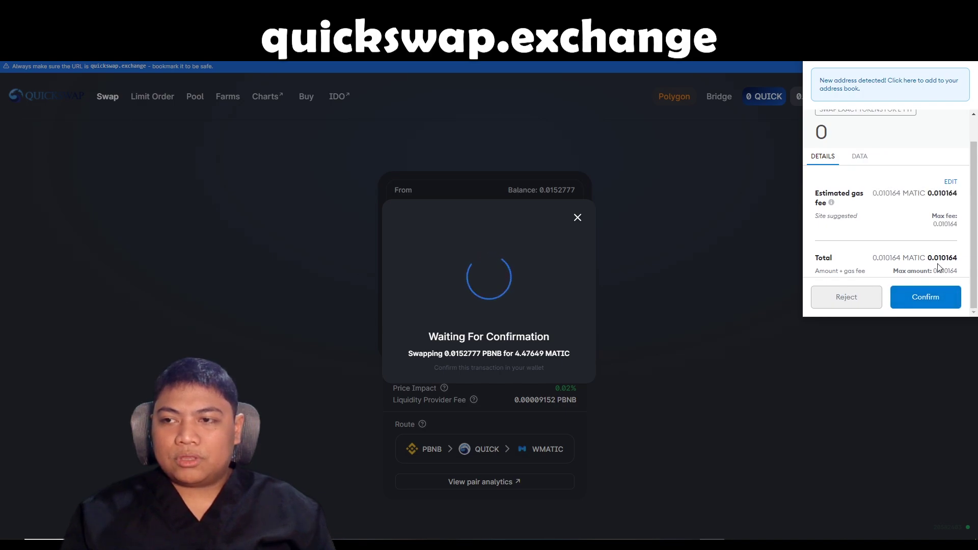
left_click(921, 298)
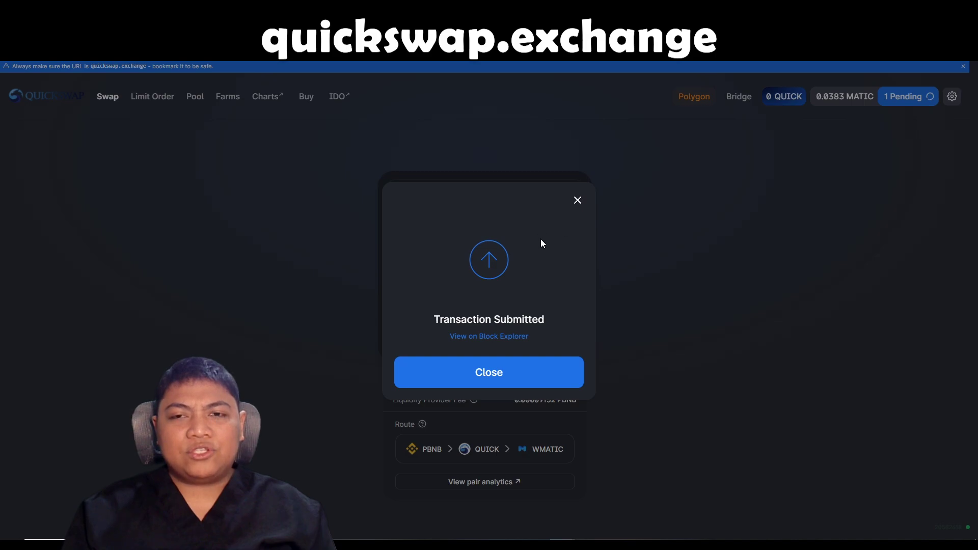
left_click(520, 375)
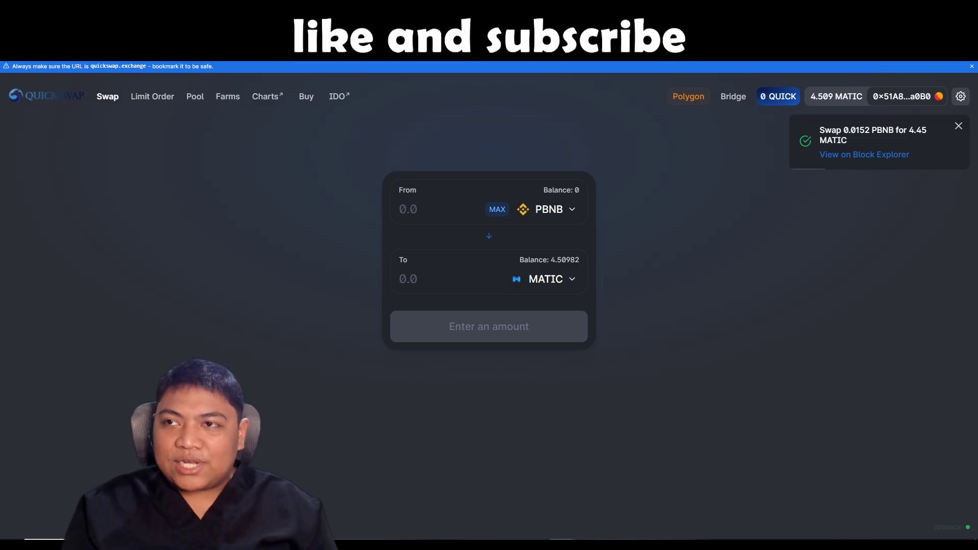
key("alt+shift+m")
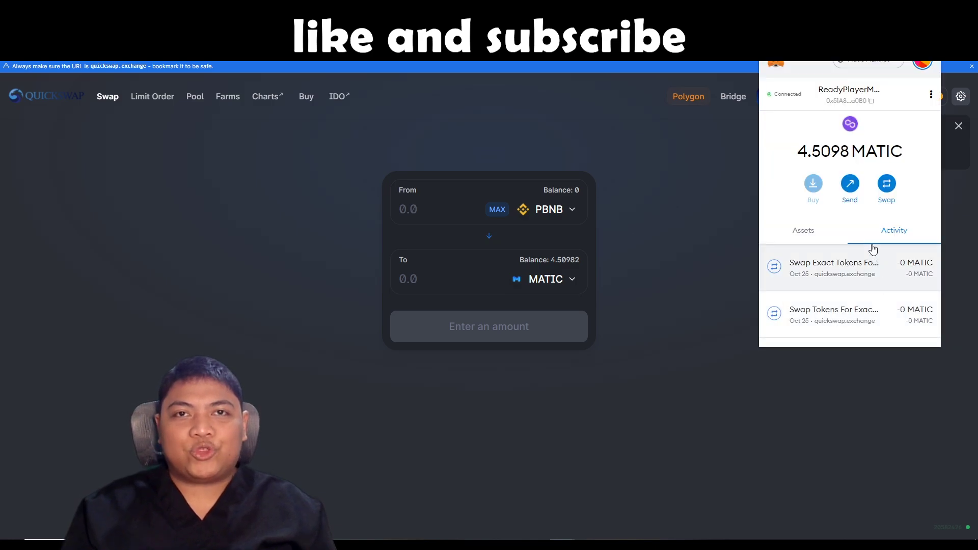